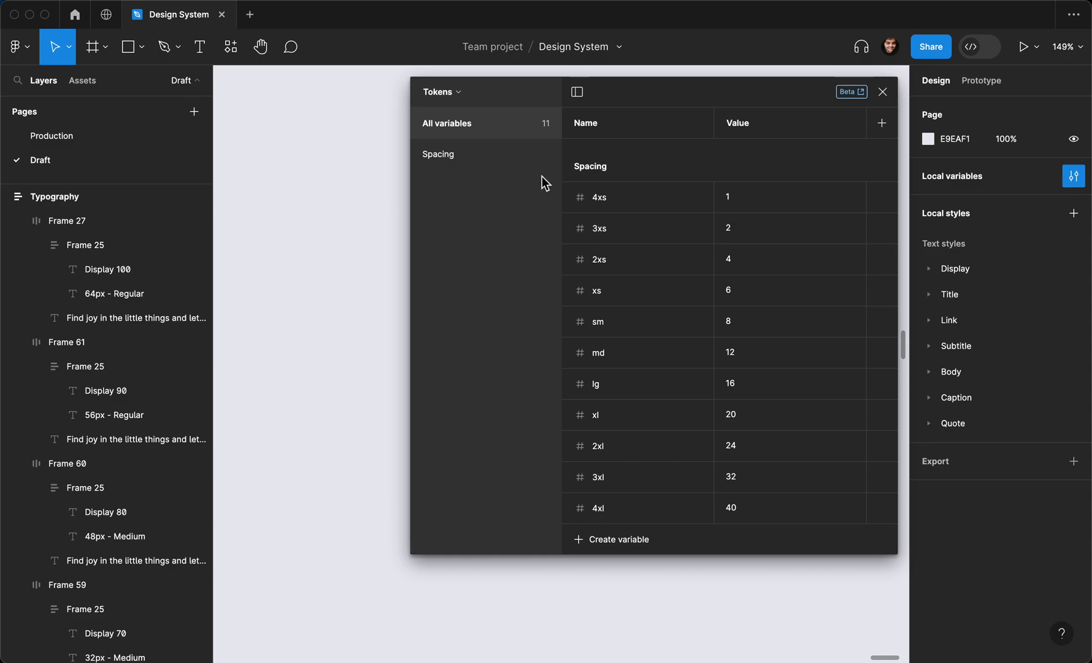
- Create a number variable named xs with the value 1 in the Tokens collection
left_click(596, 541)
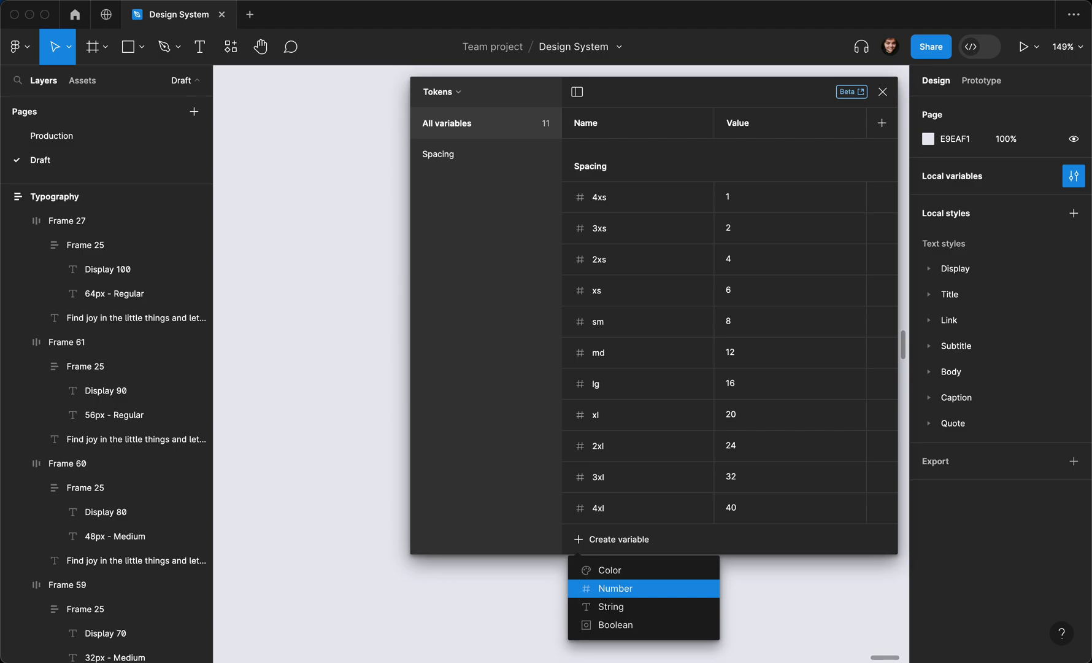
left_click(602, 587)
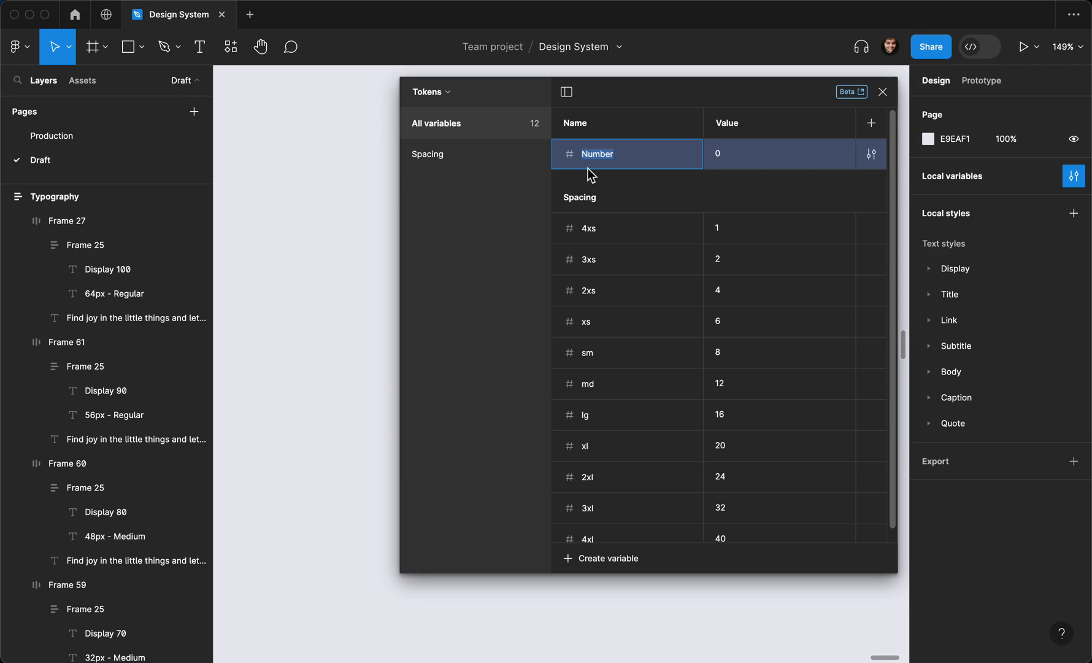
type("xs")
key("Return")
left_click(718, 147)
type("1")
key("Return")
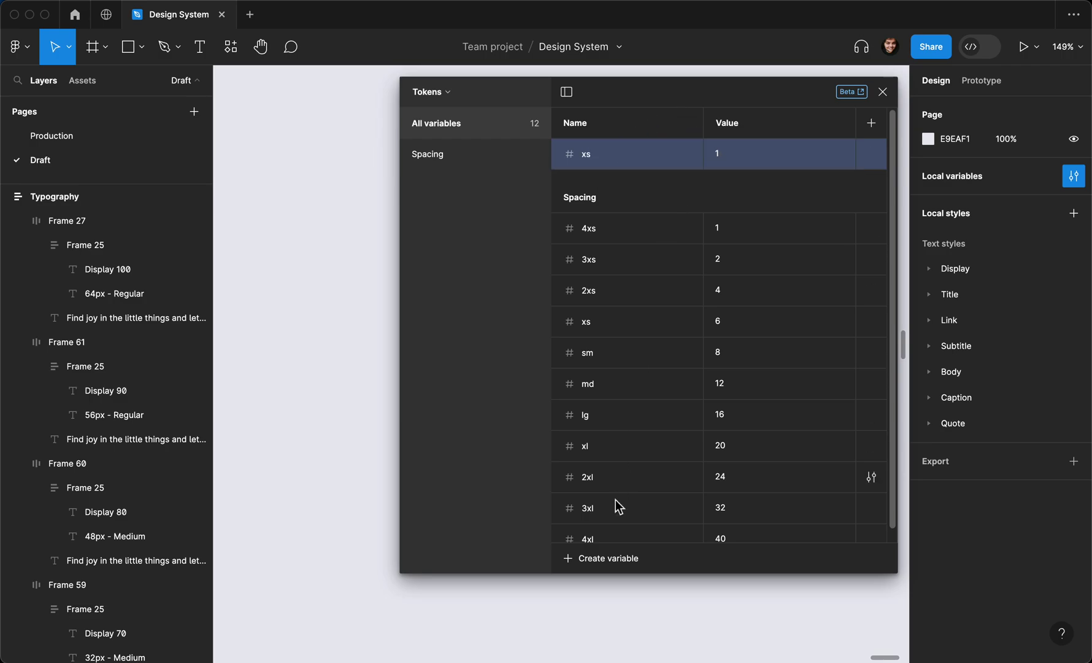
- Add a number variable named sm with the value 2
left_click(607, 560)
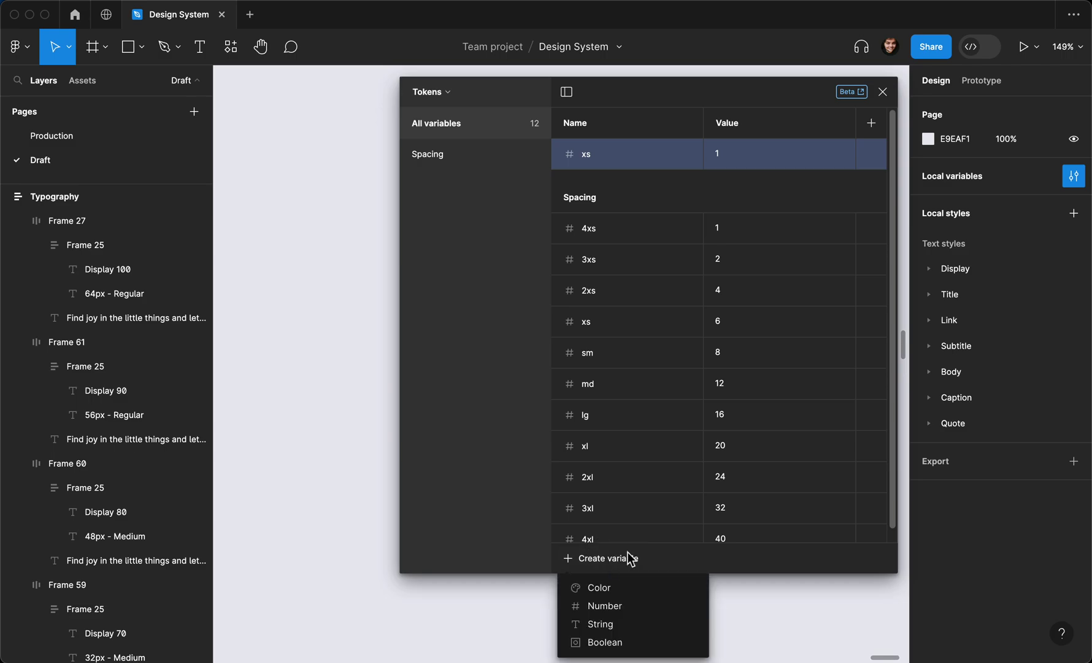
left_click(616, 606)
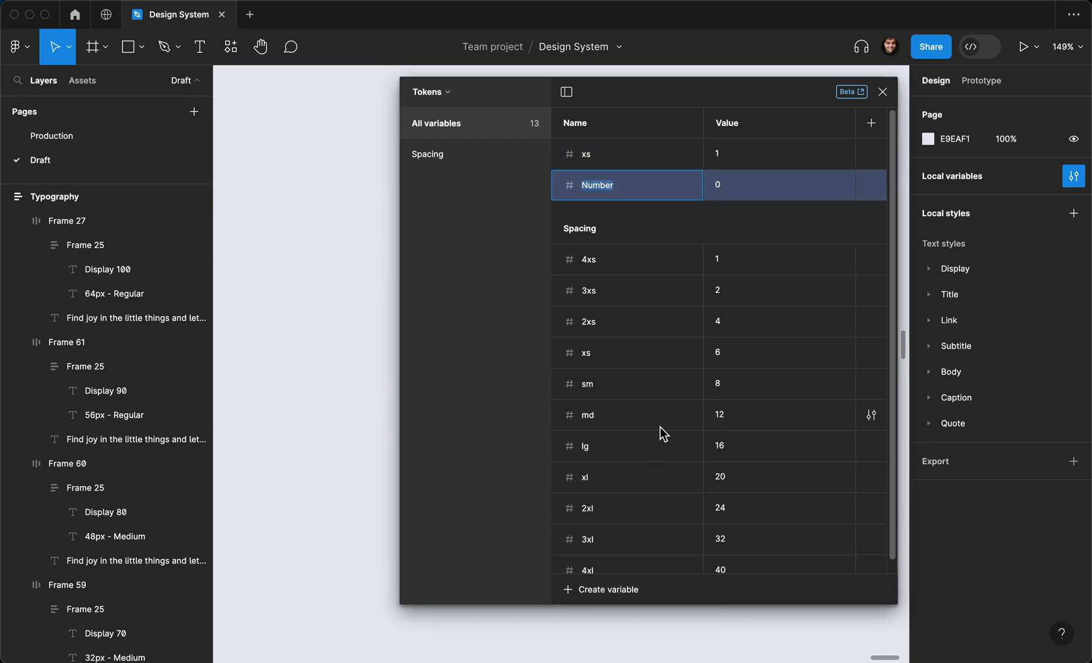
type("sm")
key("Return")
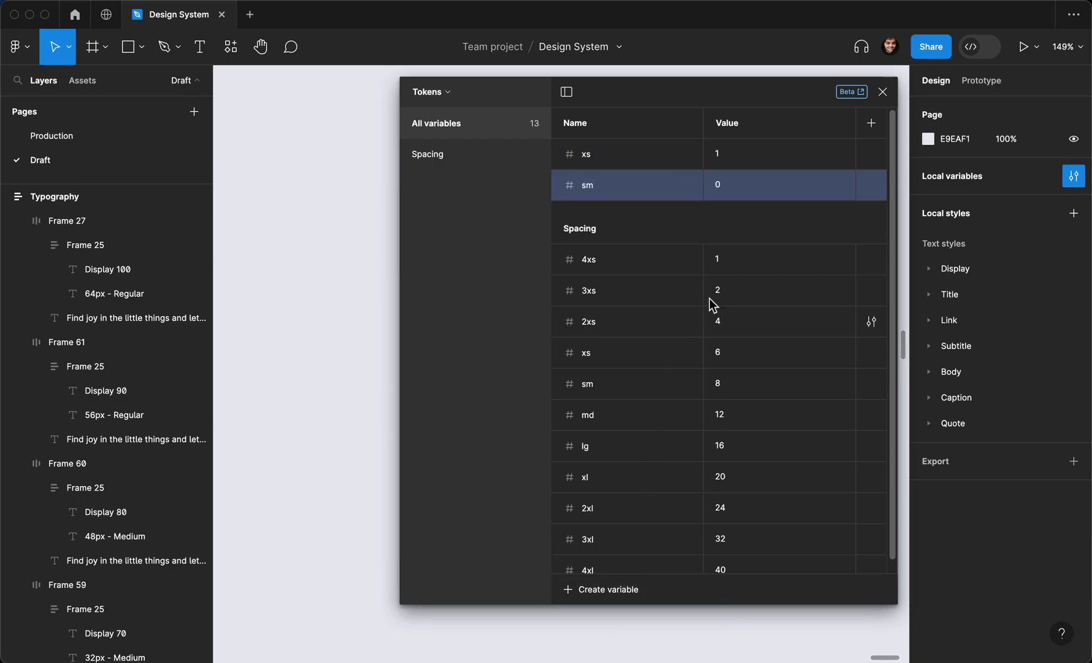
left_click(730, 191)
type("2")
key("Return")
- Add a number variable named md with the value 4
left_click(607, 589)
left_click(613, 604)
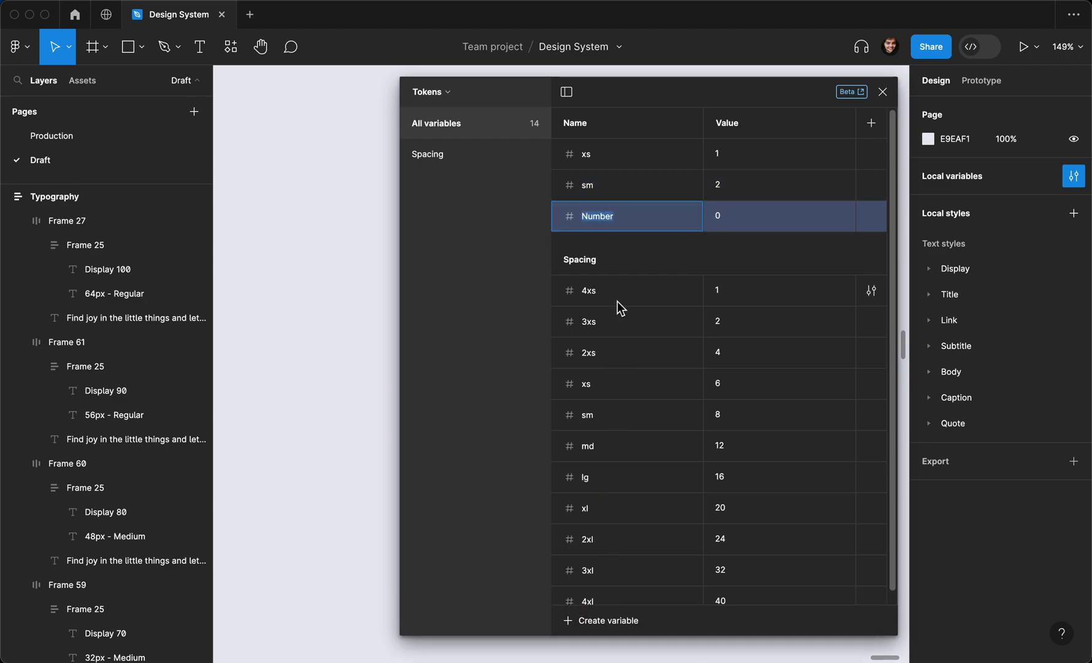
type("md")
key("Return")
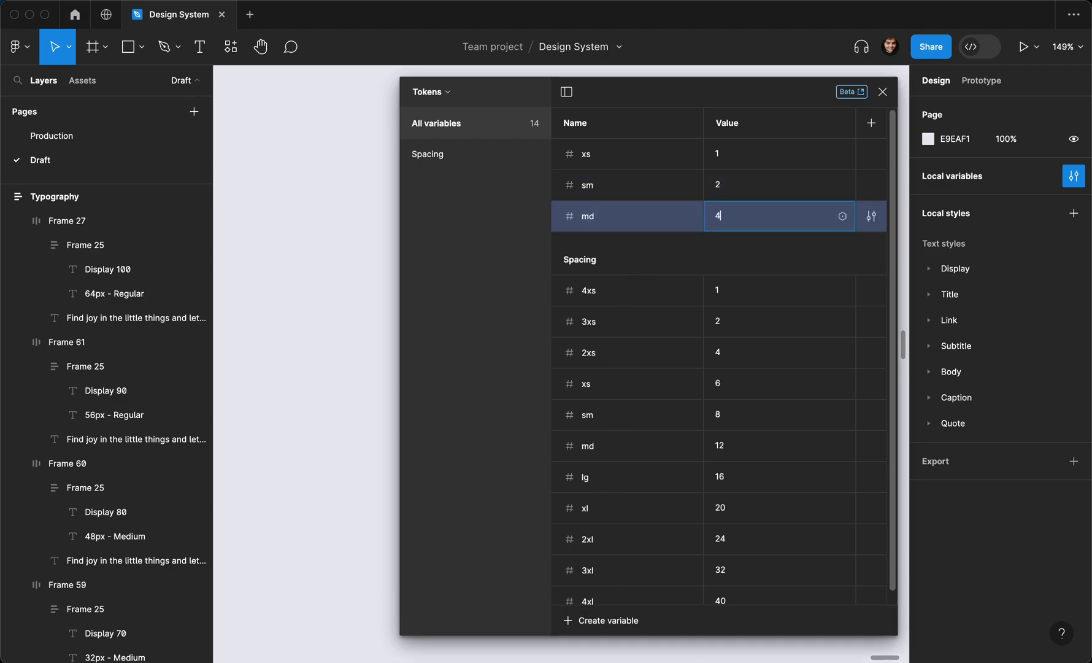
type("4")
key("Return")
- Add a number variable named lg with the value 6
left_click(593, 621)
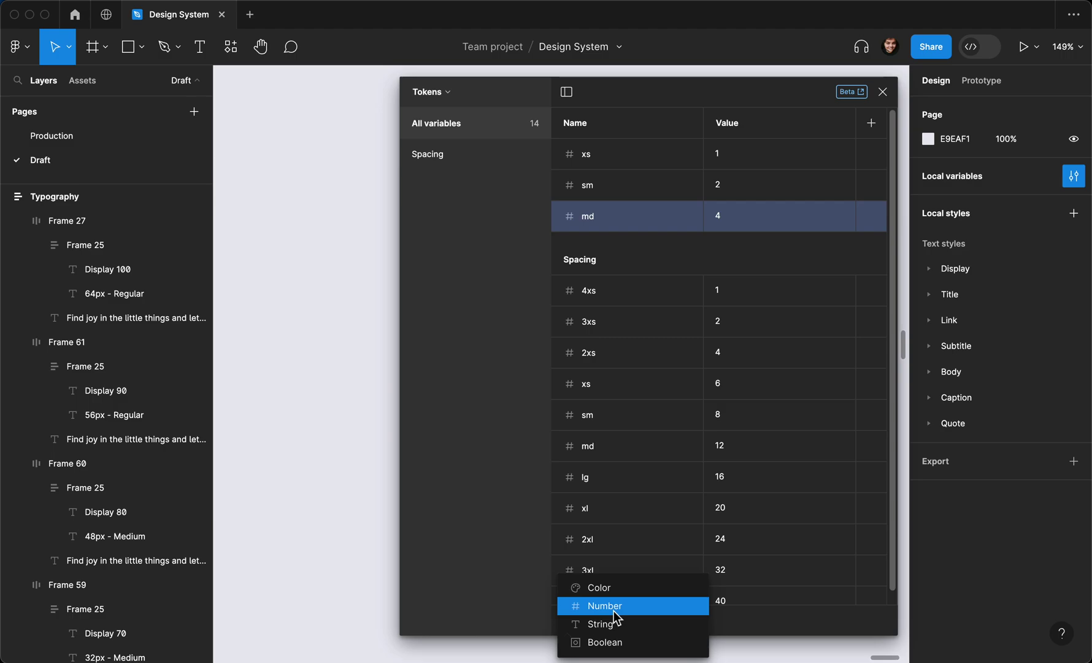
left_click(613, 608)
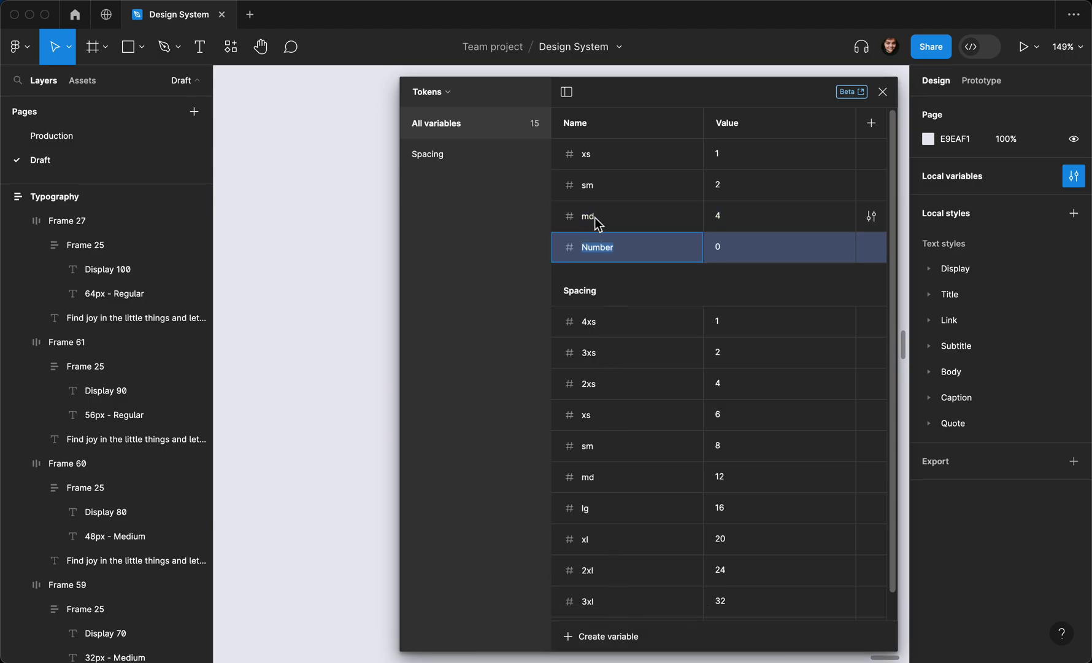
type("lg")
key("Return")
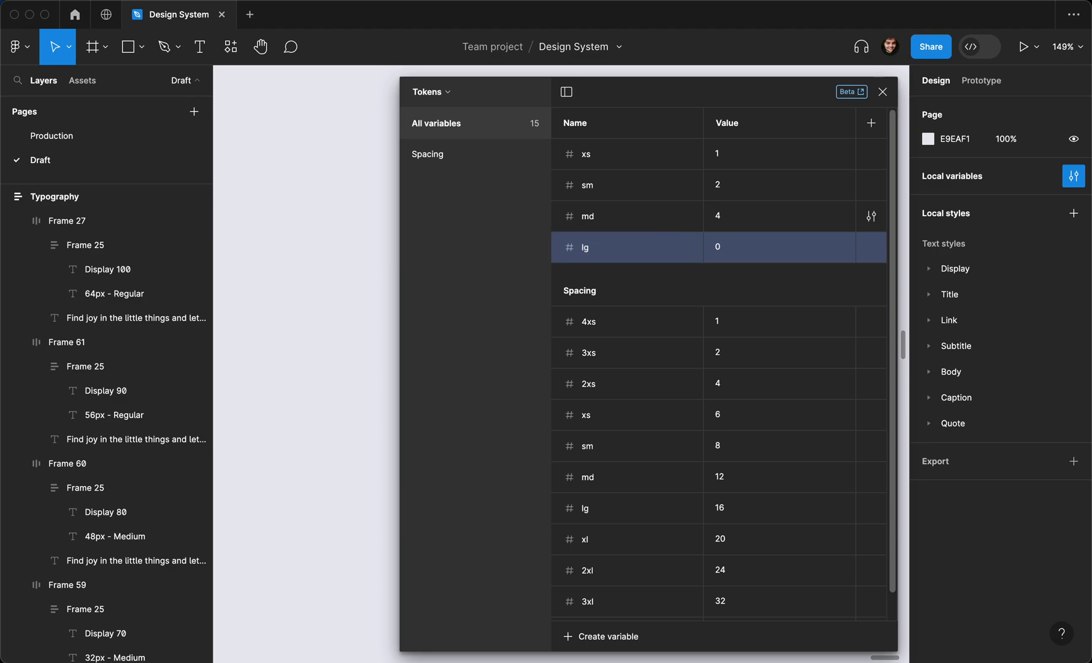
left_click(724, 253)
type("6")
key("Return")
- Add a number variable named xl with the value 8
left_click(621, 638)
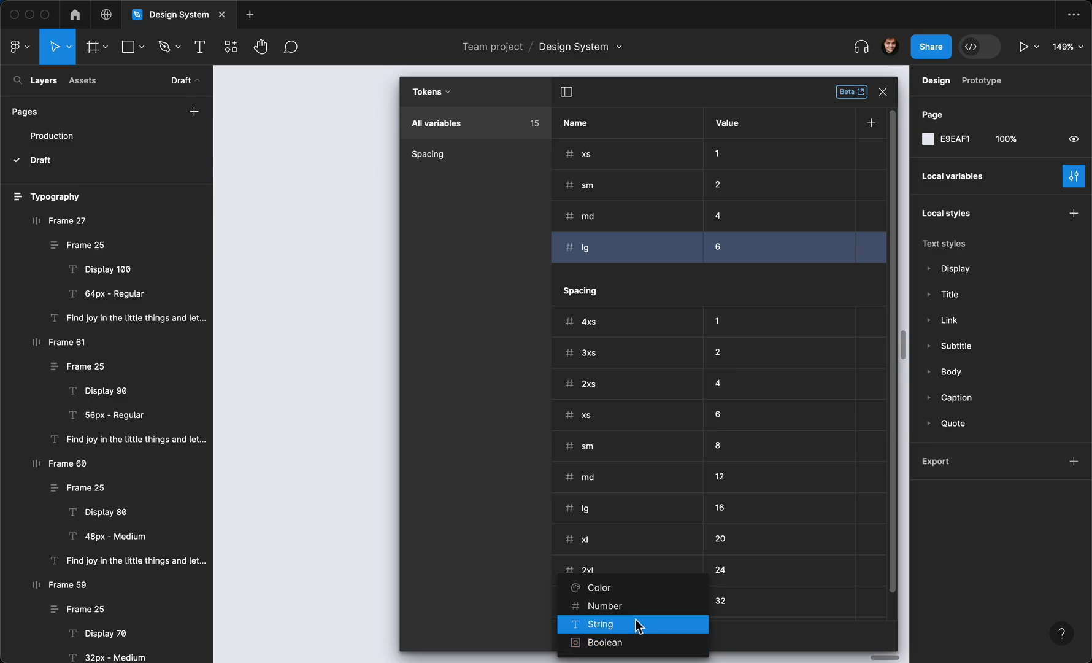
left_click(643, 607)
type("xl")
key("Return")
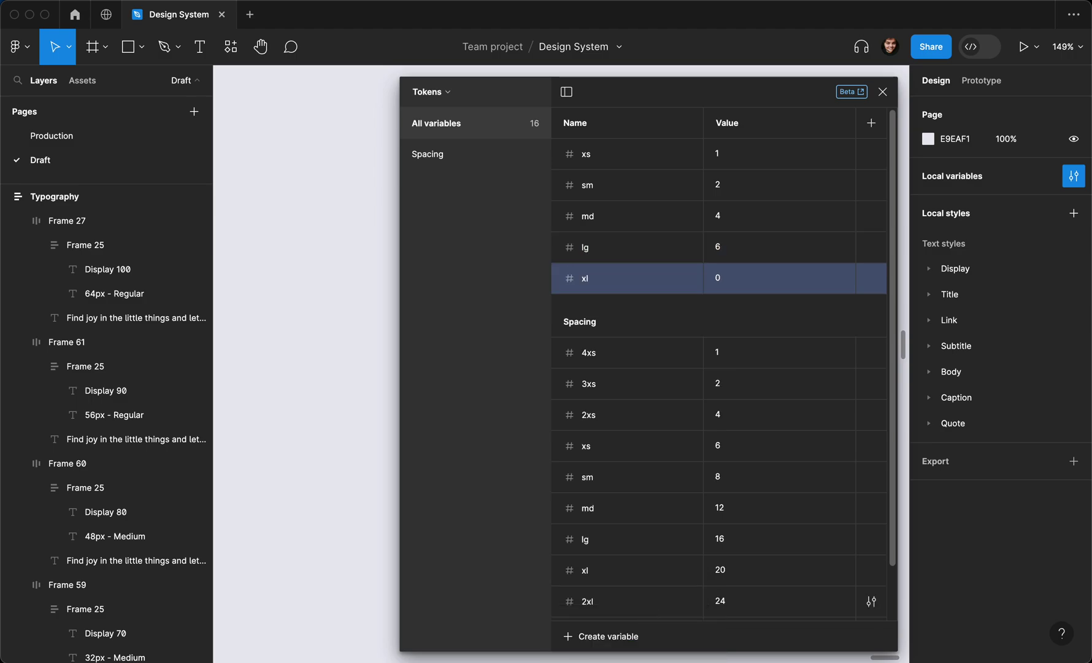
left_click(722, 279)
type("8")
key("Return")
- Add a number variable named 2xl with the value 12
left_click(604, 637)
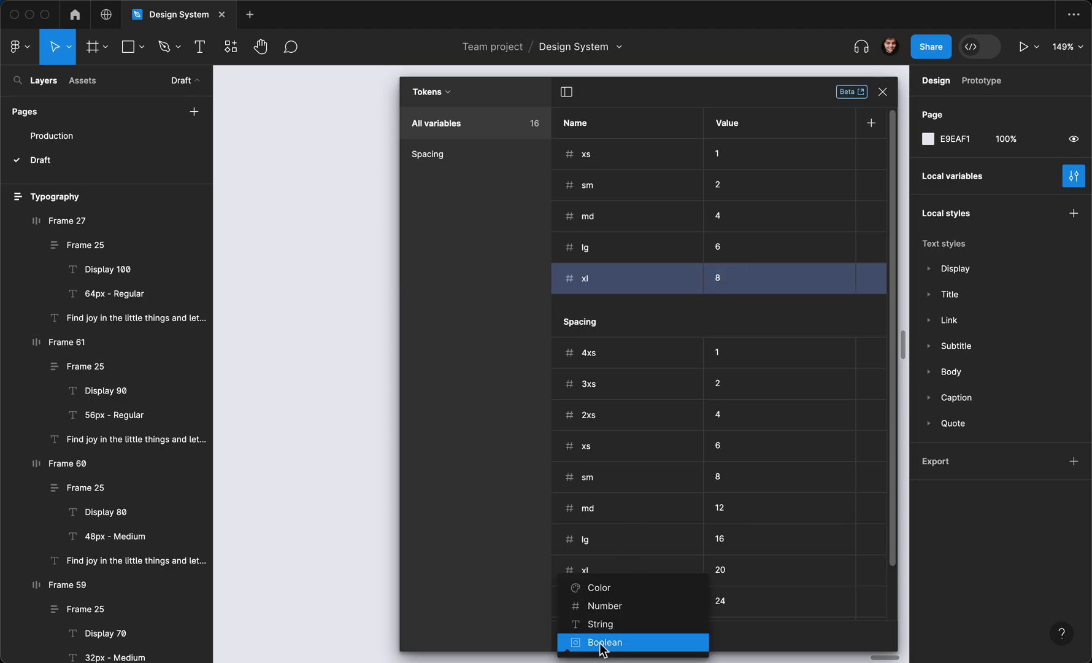
left_click(631, 605)
type("2xl")
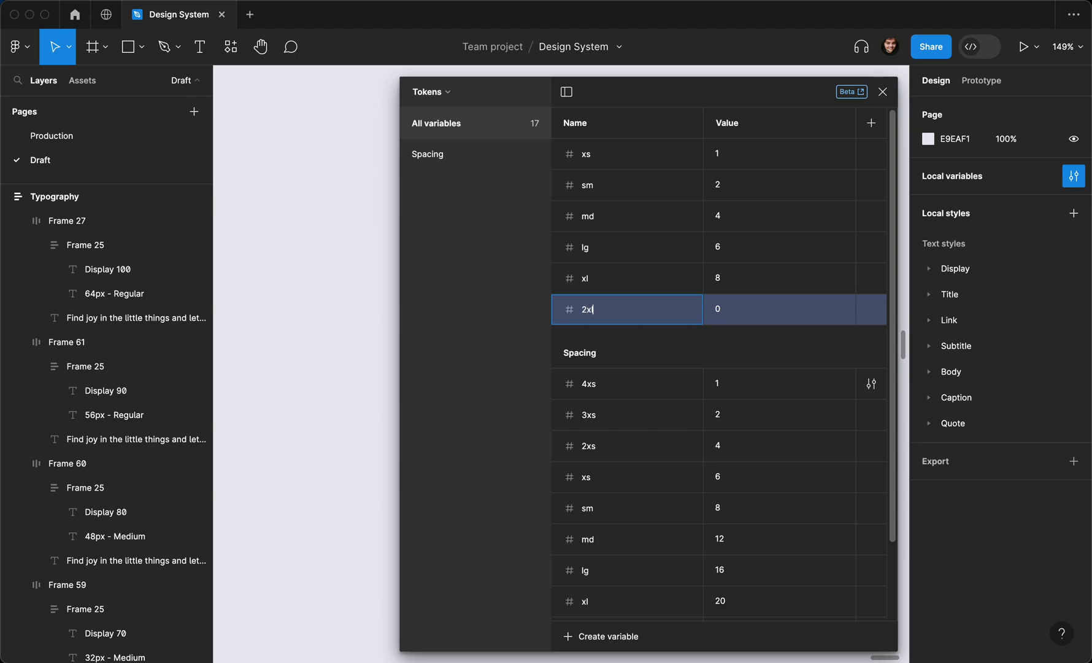
key("Return")
left_click(735, 305)
type("12")
key("Return")
- Add a number variable named 3xl with the value 16
left_click(625, 624)
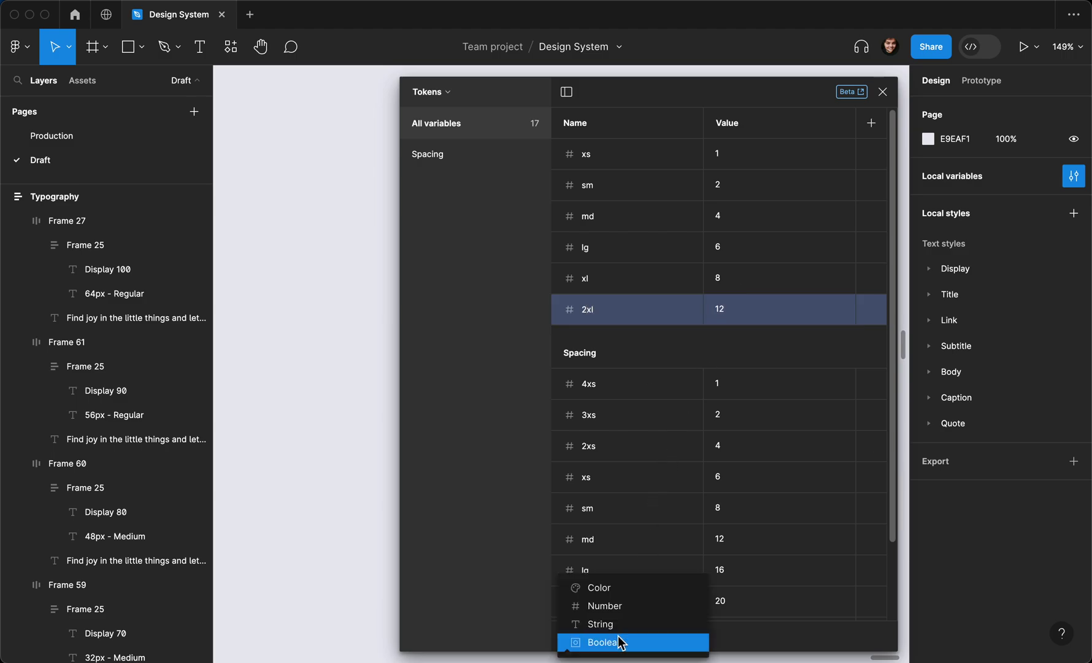
left_click(632, 609)
type("3xl")
key("Return")
left_click(730, 343)
type("16")
key("Return")
- Add a number variable named 4xl with the value 20
left_click(592, 636)
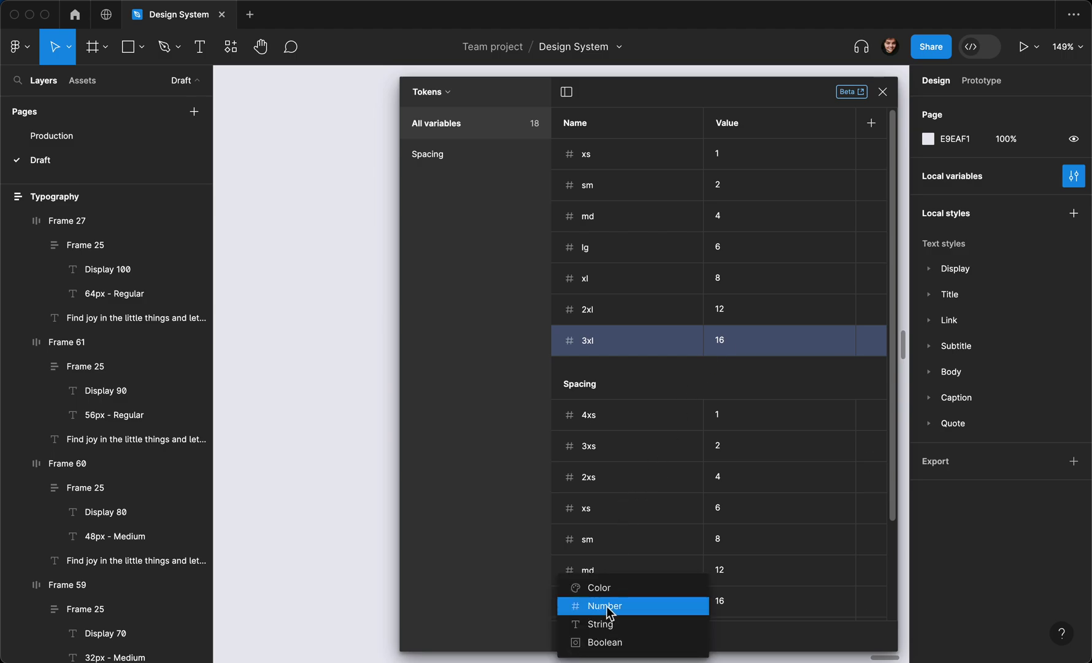
left_click(605, 607)
type("4xl")
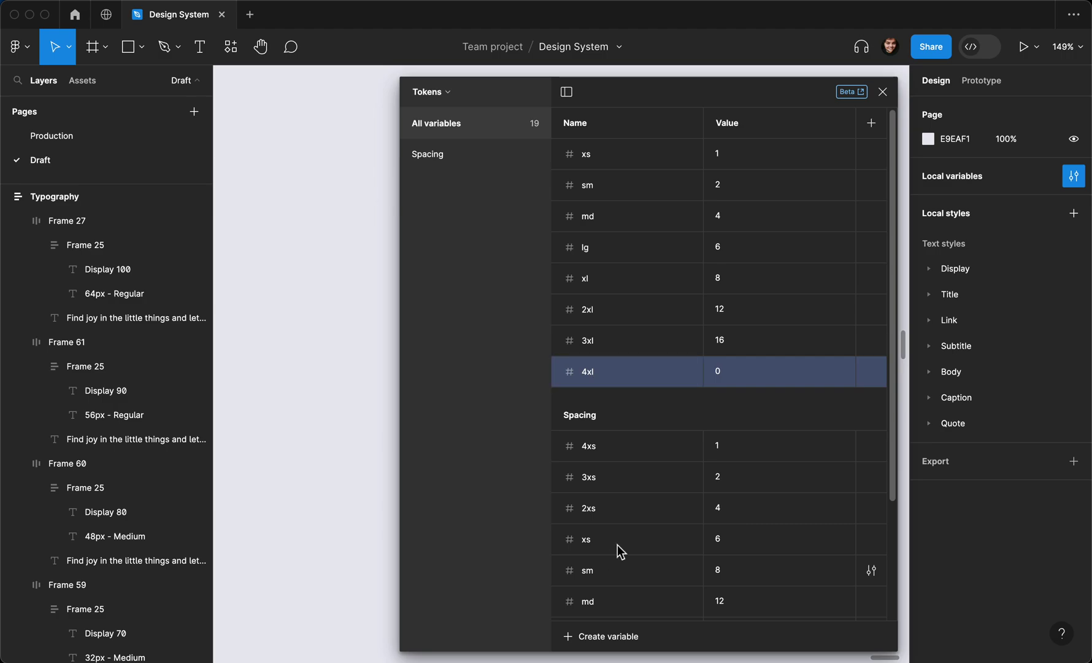
left_click(730, 373)
type("24")
type("0")
key("Return")
- Add a number variable named 5xl with the value 24
left_click(582, 635)
left_click(603, 604)
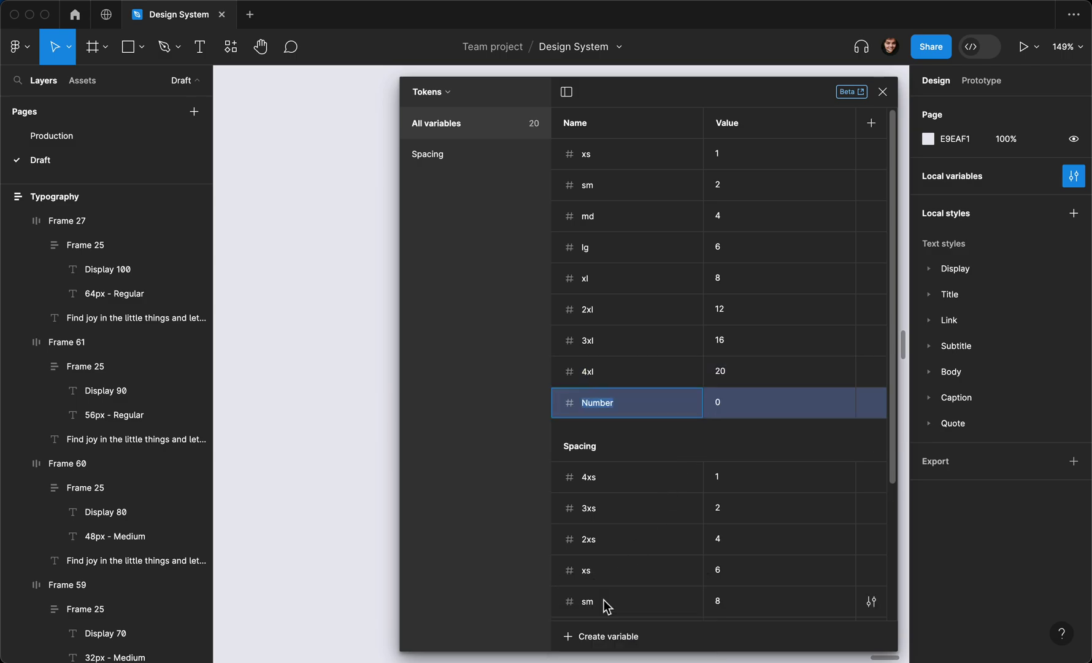
type("5xl")
key("Return")
left_click(725, 405)
type("24")
key("Return")
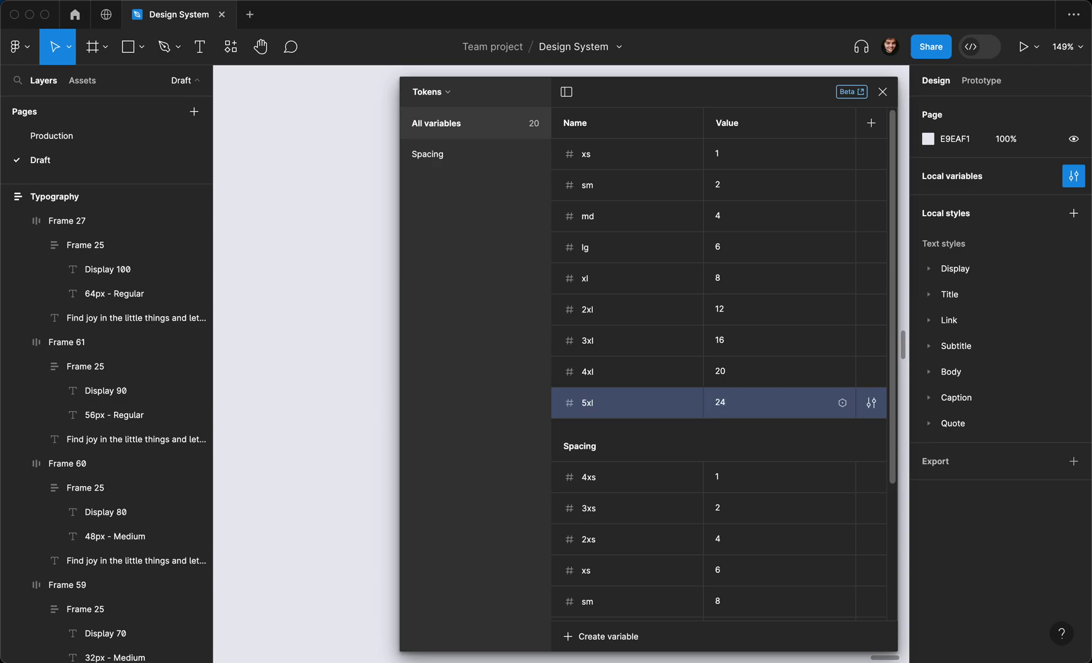
scroll(704, 312, "down", 1)
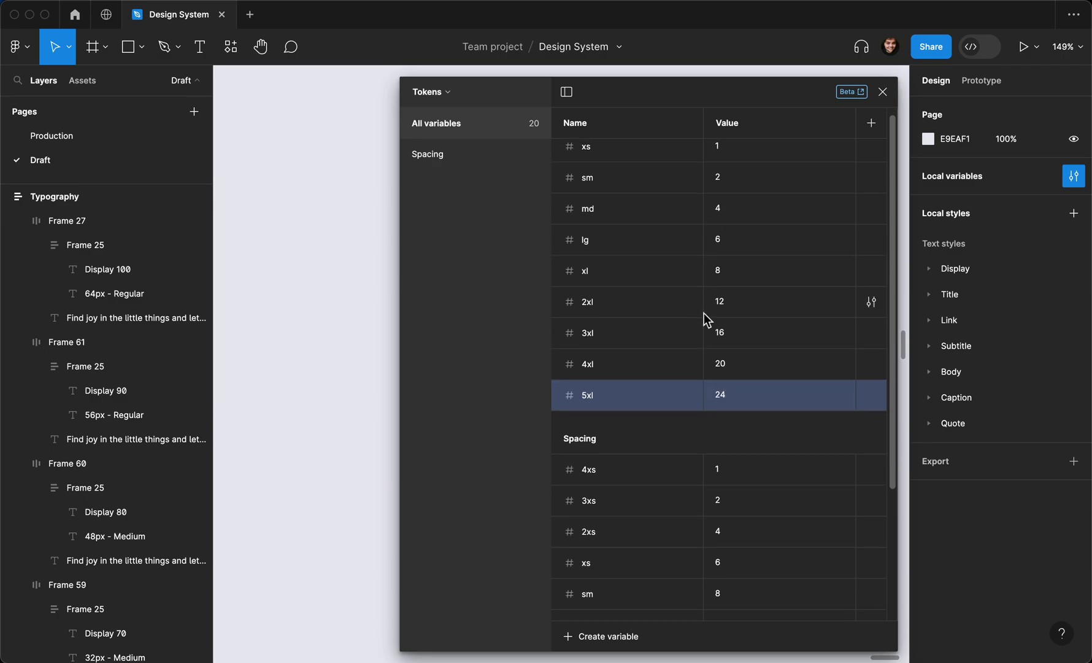
scroll(704, 313, "down", 2)
scroll(704, 312, "up", 3)
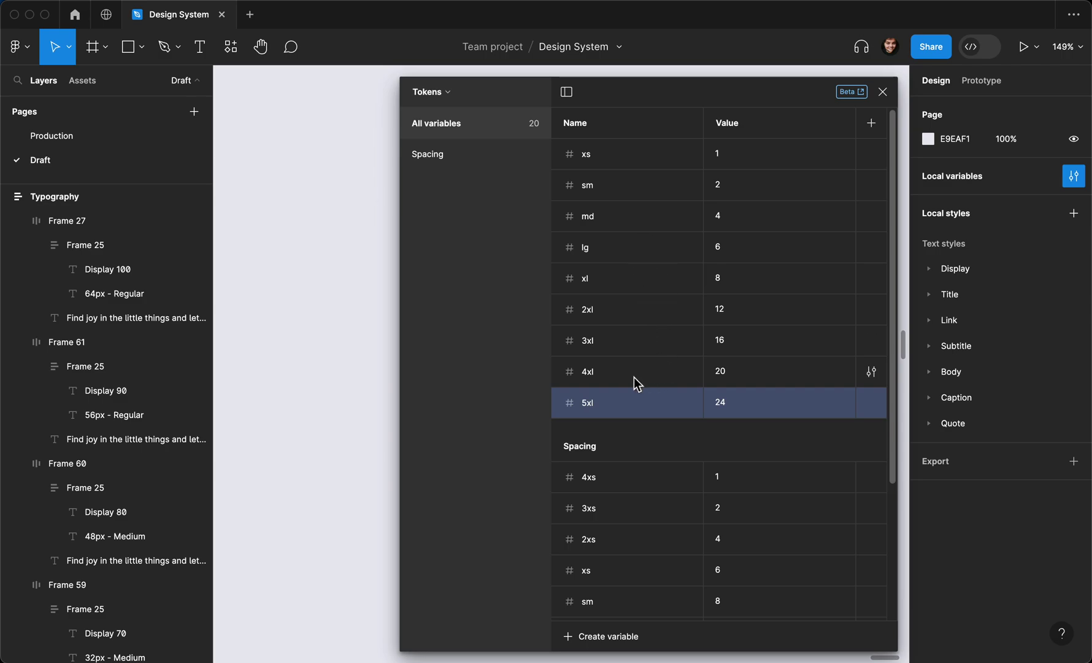
- Add a number variable named pill with the value 9999
left_click(626, 636)
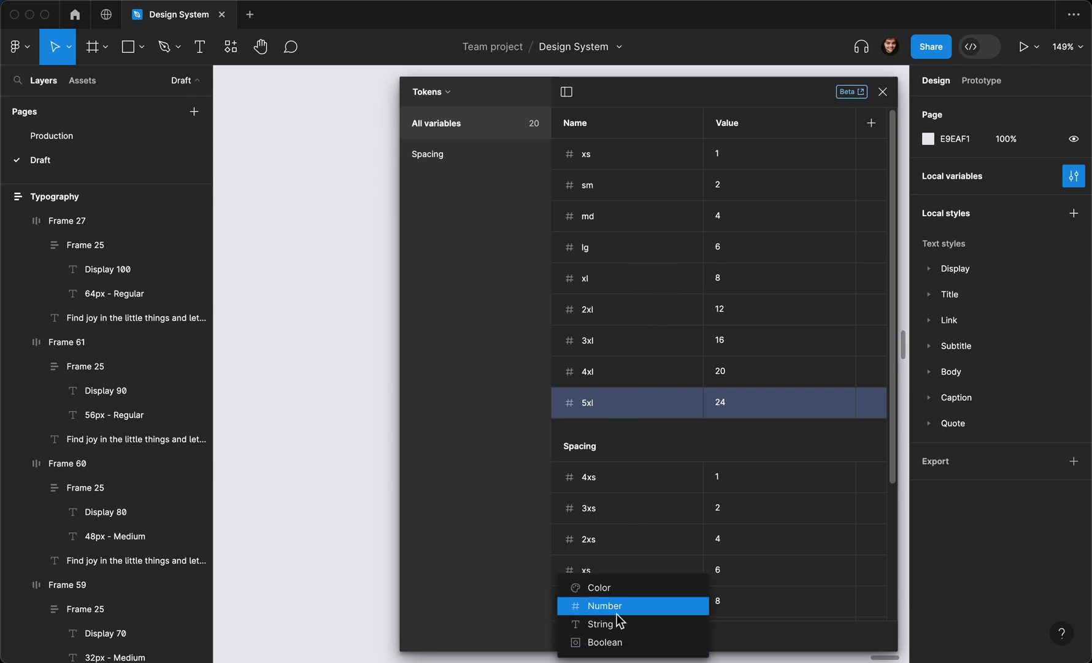
left_click(617, 610)
type("pill")
key("Return")
left_click(726, 437)
type("999")
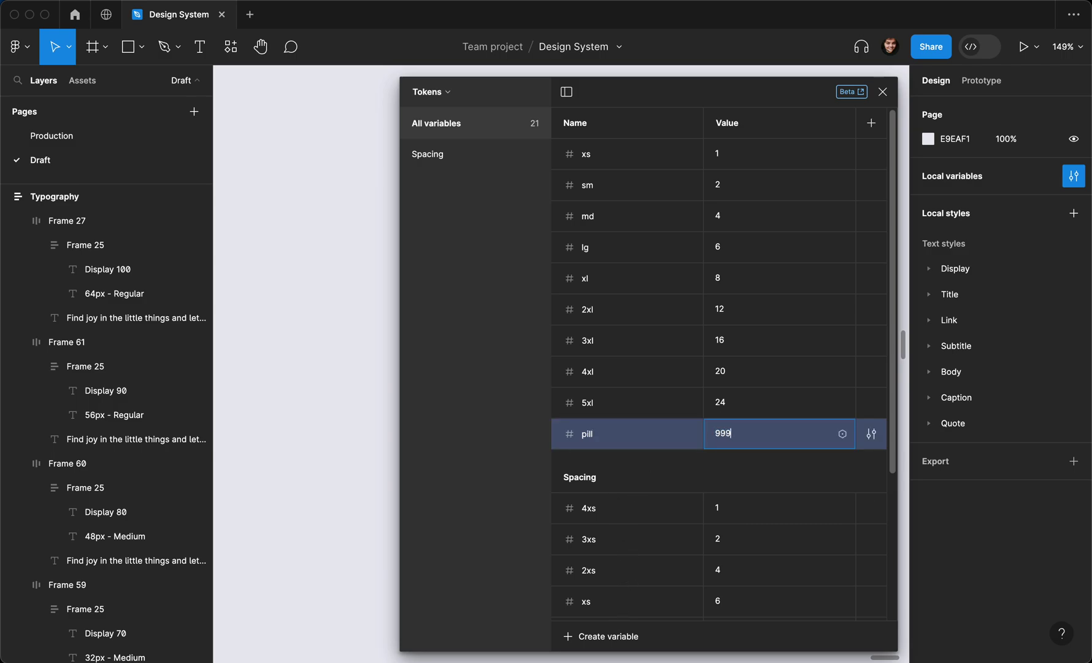
type("9")
key("Return")
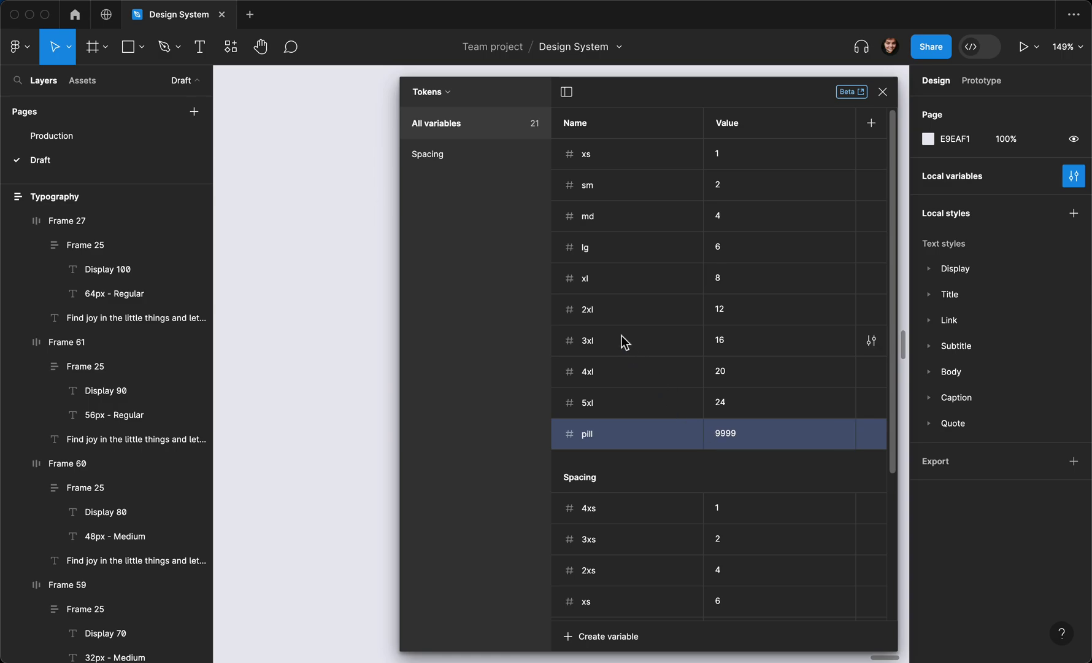
- Group the ungrouped variables from xs through pill into a new group named Corner Radius
left_click(628, 154)
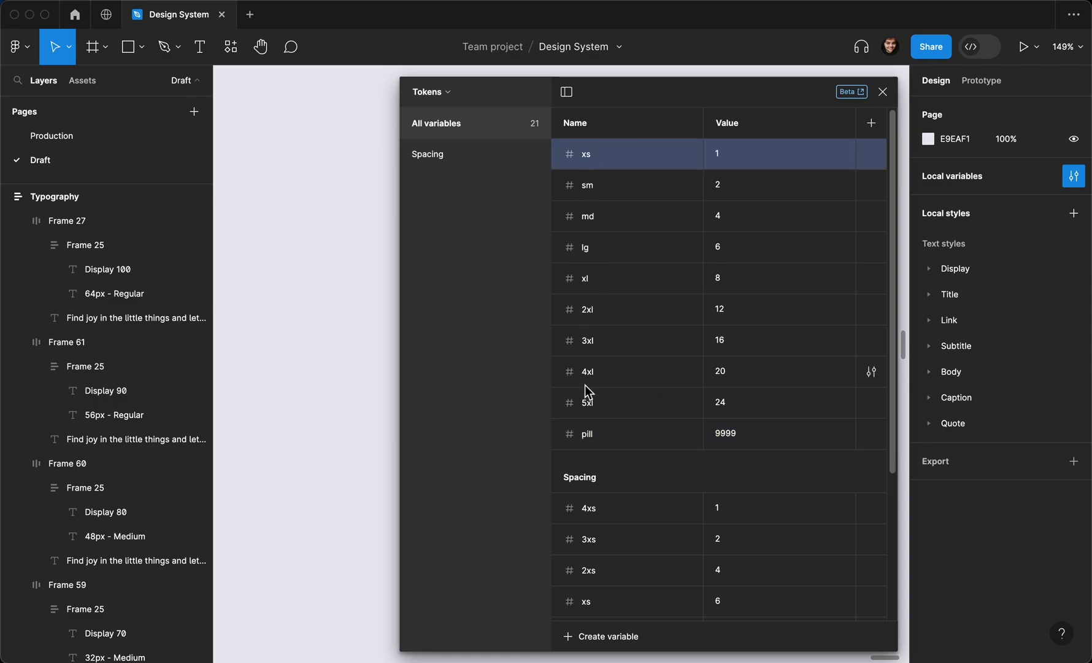
left_click(575, 440, "shift")
right_click(621, 281)
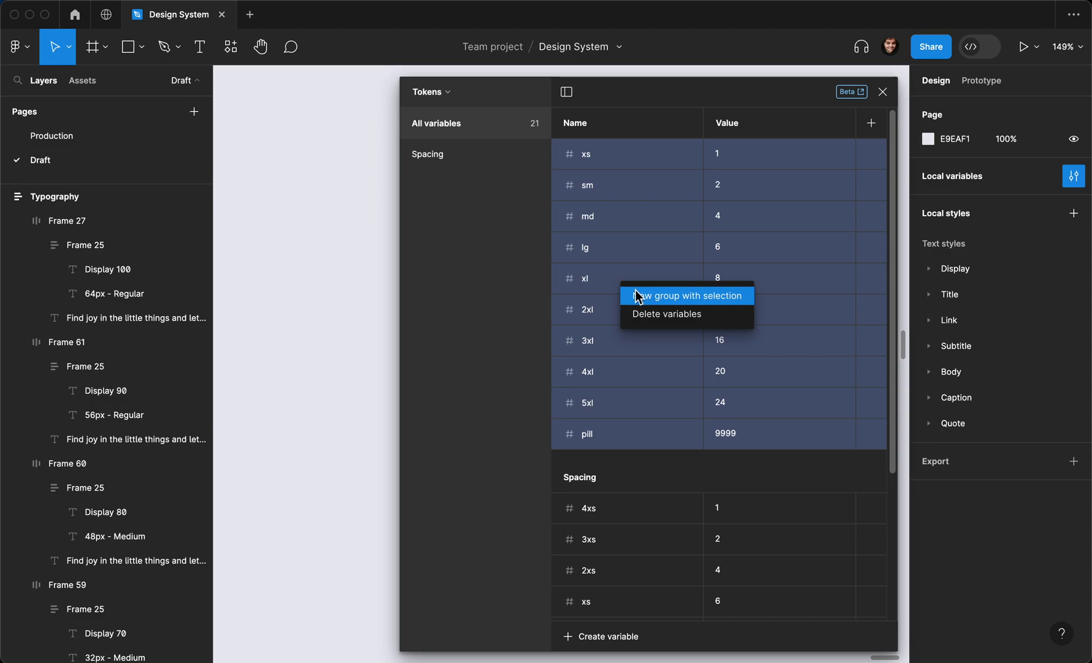
left_click(634, 291)
double_click(459, 181)
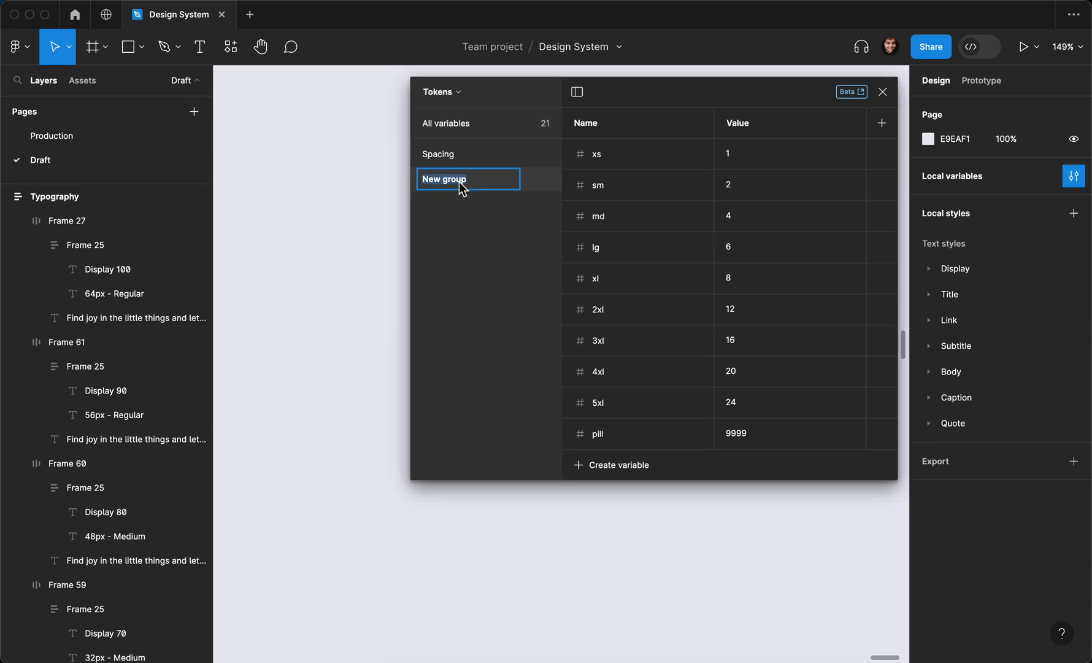
type("Corner Radius")
key("Return")
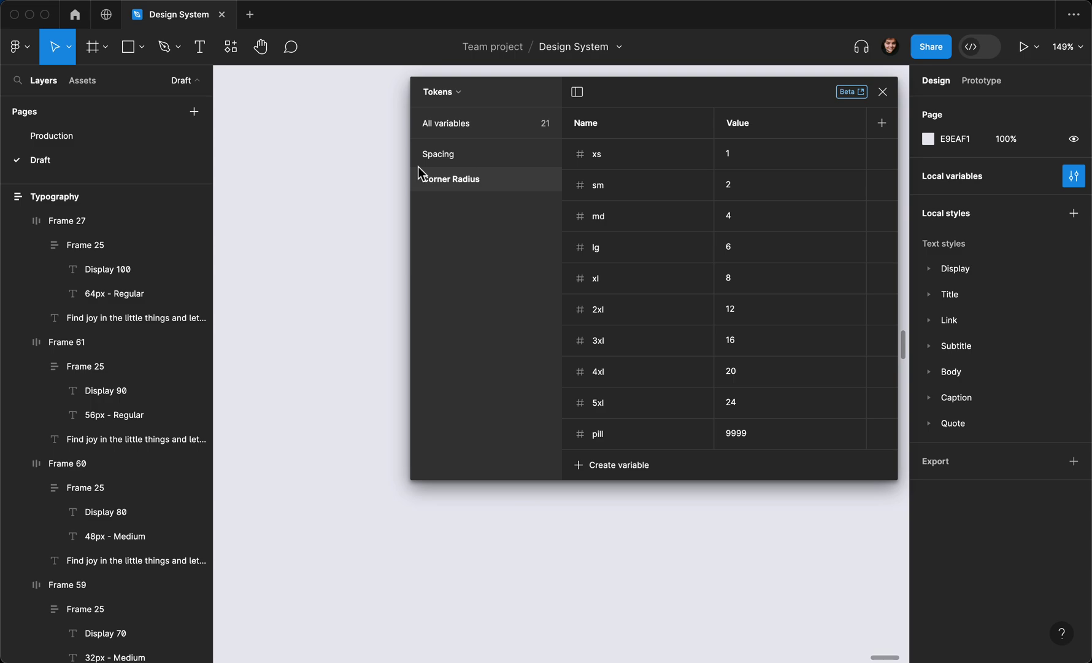
- Close the variables window and draw a 240 × 240 square on an empty area of the canvas
left_click(882, 91)
scroll(627, 207, "down", 2)
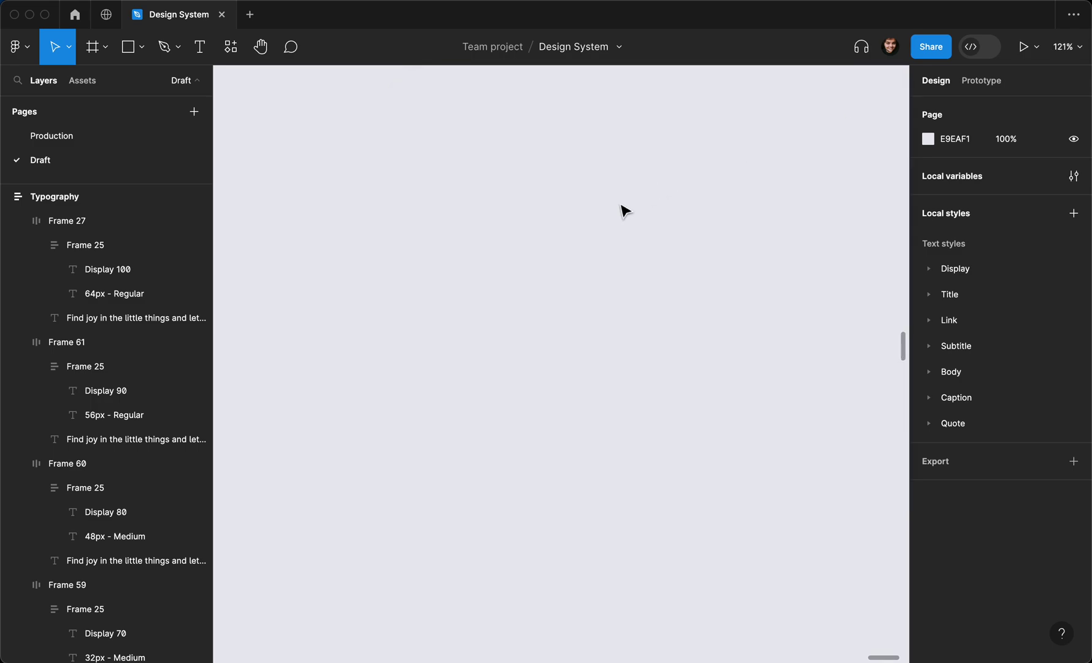
key("r")
left_click_drag(402, 162, 626, 359)
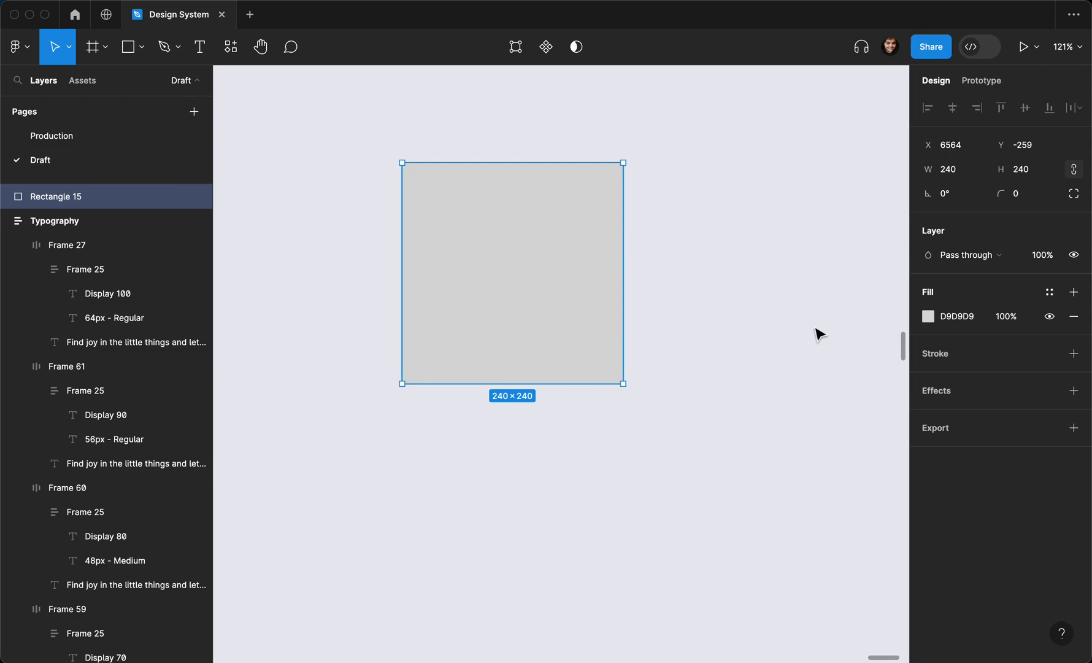
- Fill the square with the Colors/Lime/700 library color
left_click(1046, 294)
scroll(798, 457, "down", 15)
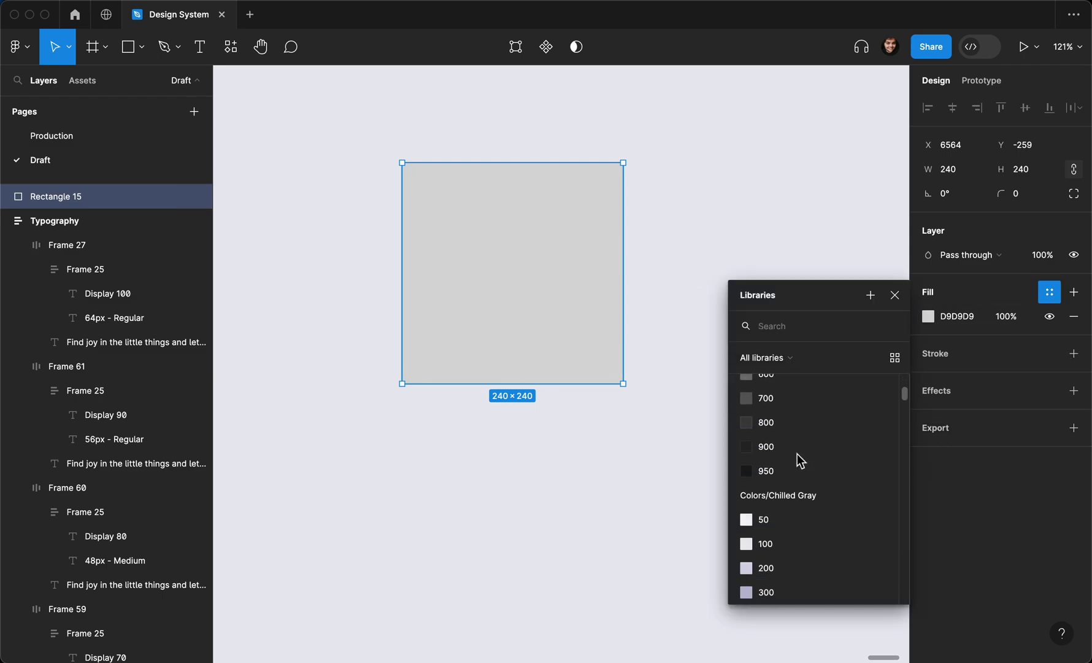
scroll(798, 457, "down", 10)
scroll(798, 457, "up", 5)
left_click(774, 474)
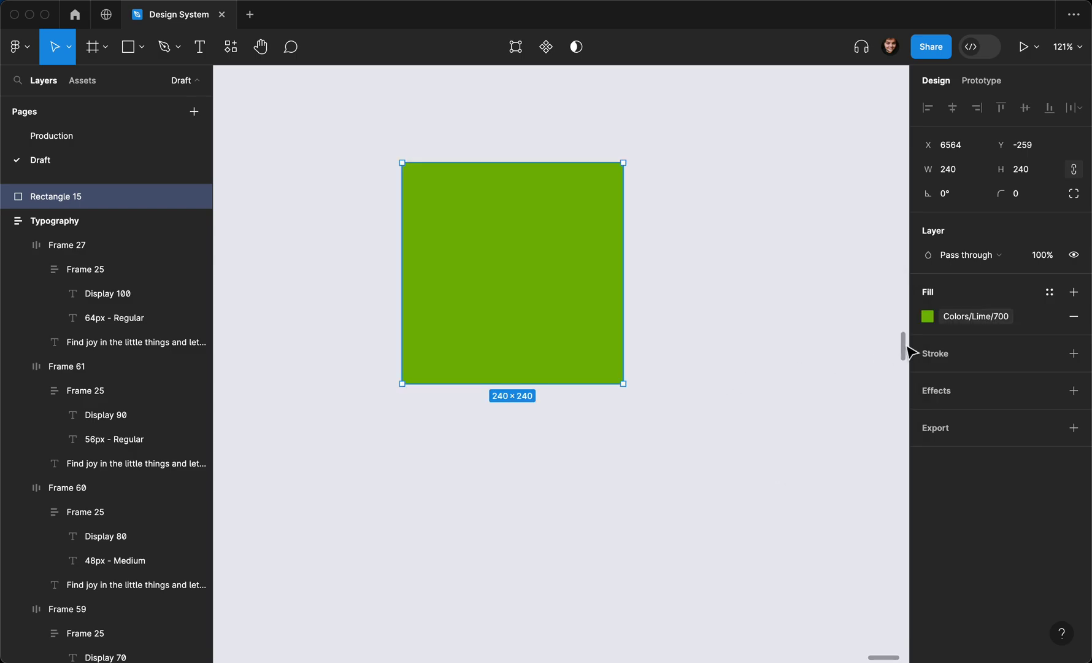
- Change the square's fill to the bright green 600 color from the local colors and deselect the square
left_click(975, 314)
scroll(810, 436, "down", 5)
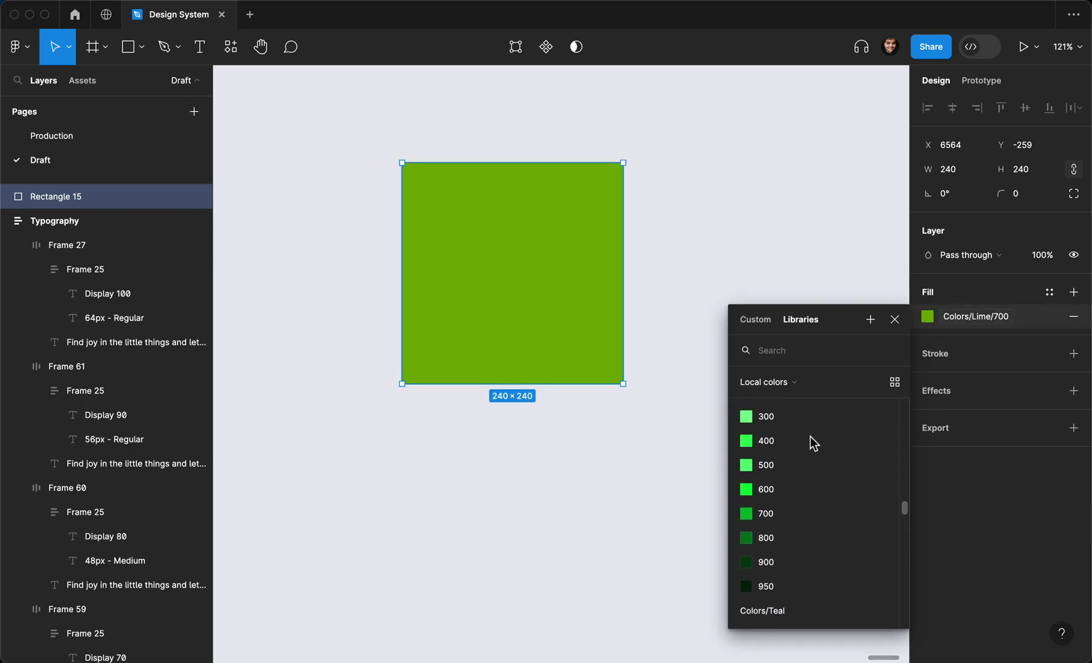
left_click(771, 489)
left_click(695, 381)
scroll(678, 371, "left", 2)
scroll(678, 370, "up", 1)
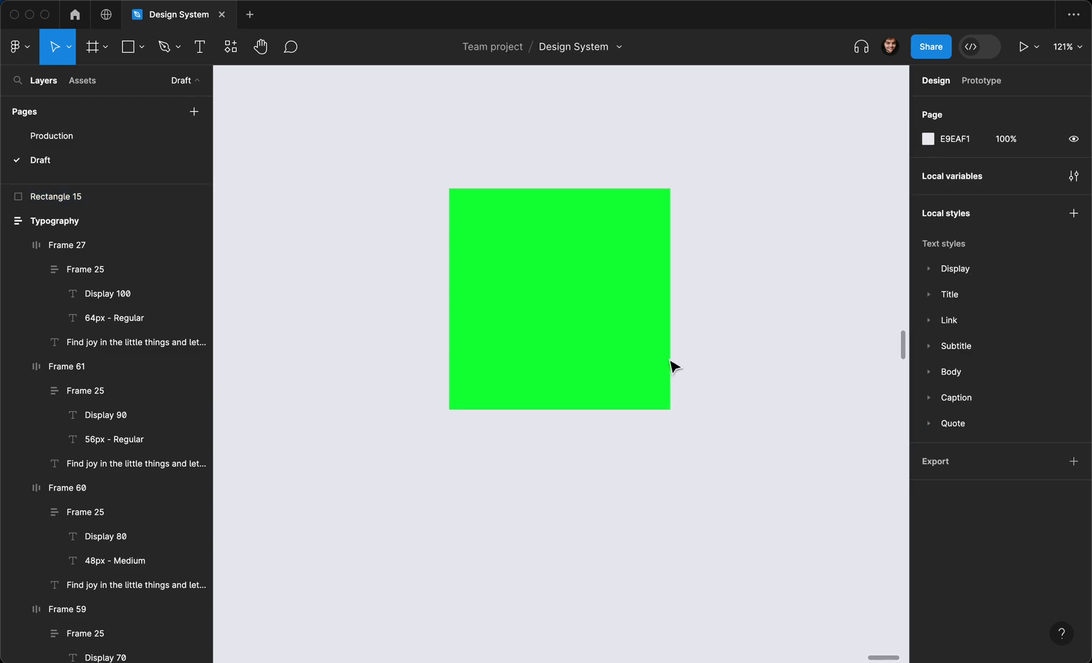
- Change the square's fill to the Colors/Blue/500 library color and close the color picker
left_click(647, 311)
scroll(744, 520, "down", 10)
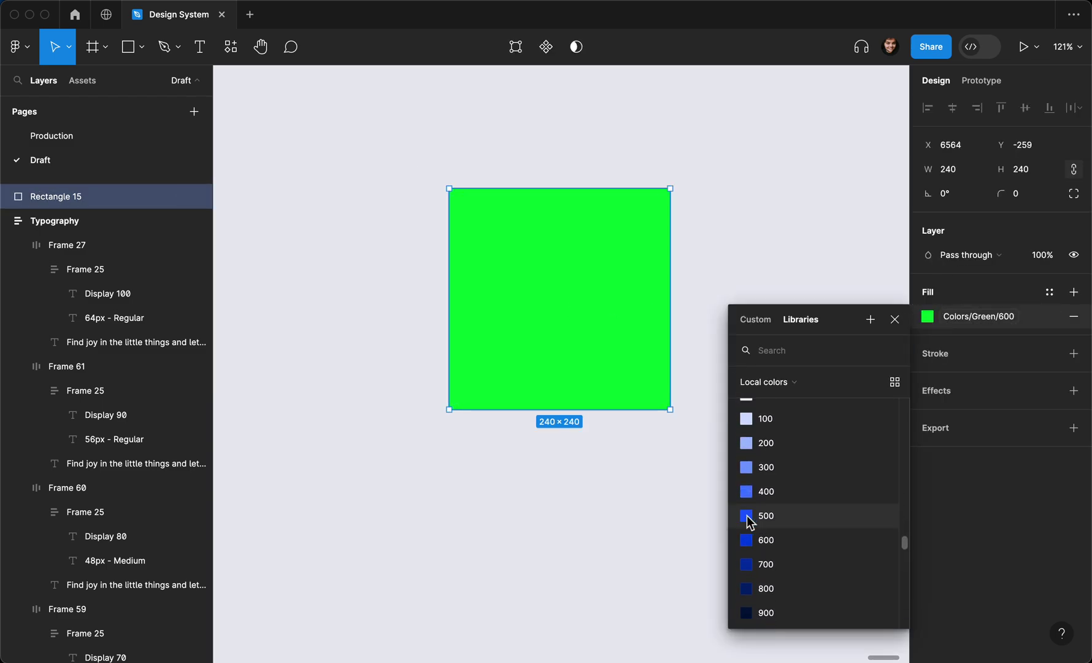
left_click(746, 526)
scroll(726, 385, "up", 2)
scroll(730, 388, "up", 3)
left_click(730, 388)
left_click(598, 402)
scroll(708, 392, "down", 2)
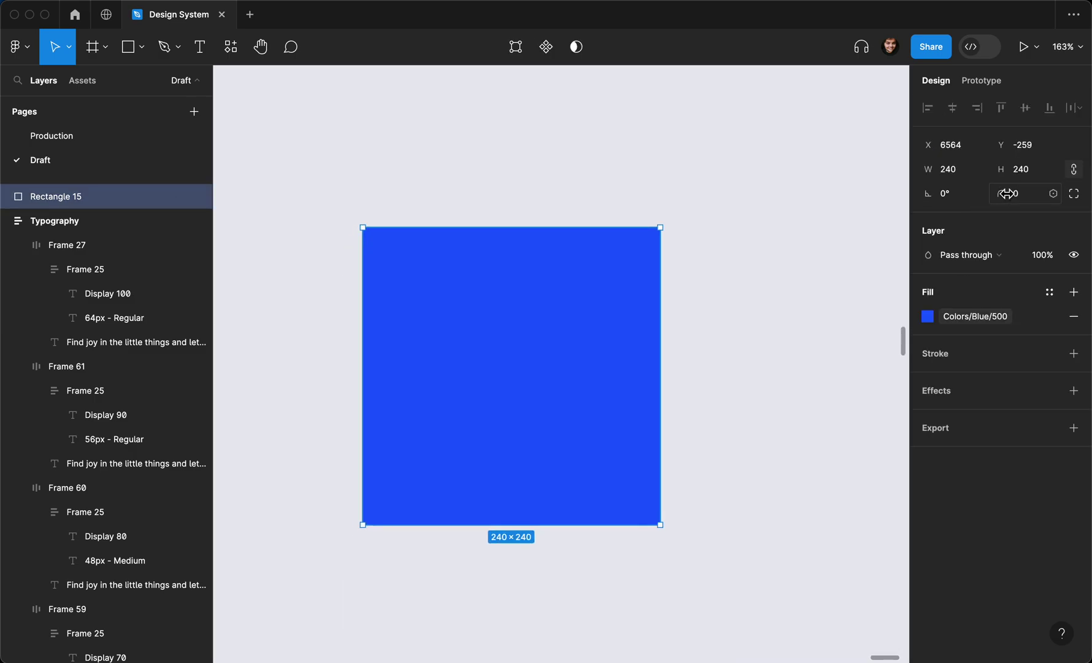
- Apply the 5xl variable (24) from the Corner Radius group as the square's corner radius and deselect the square
left_click(1055, 194)
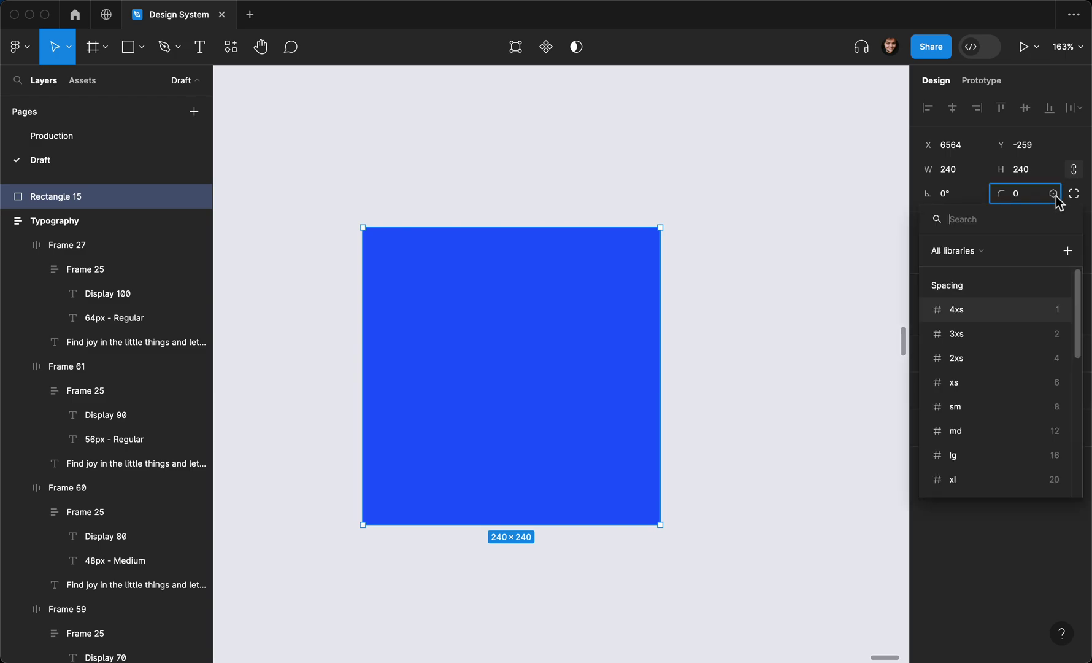
left_click(979, 252)
left_click(979, 251)
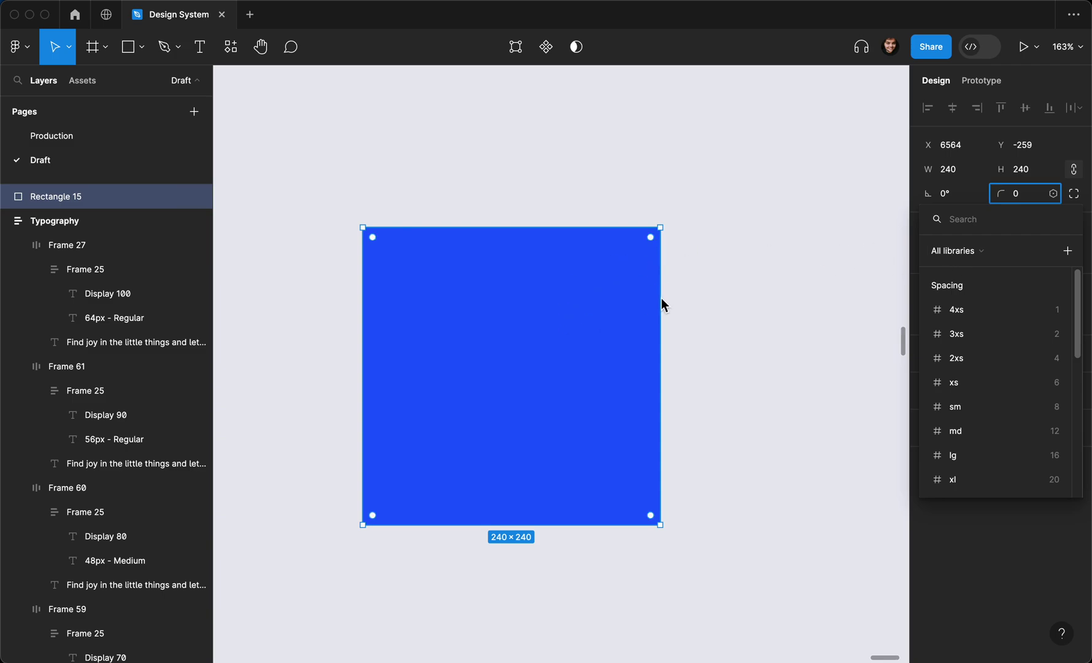
left_click(968, 250)
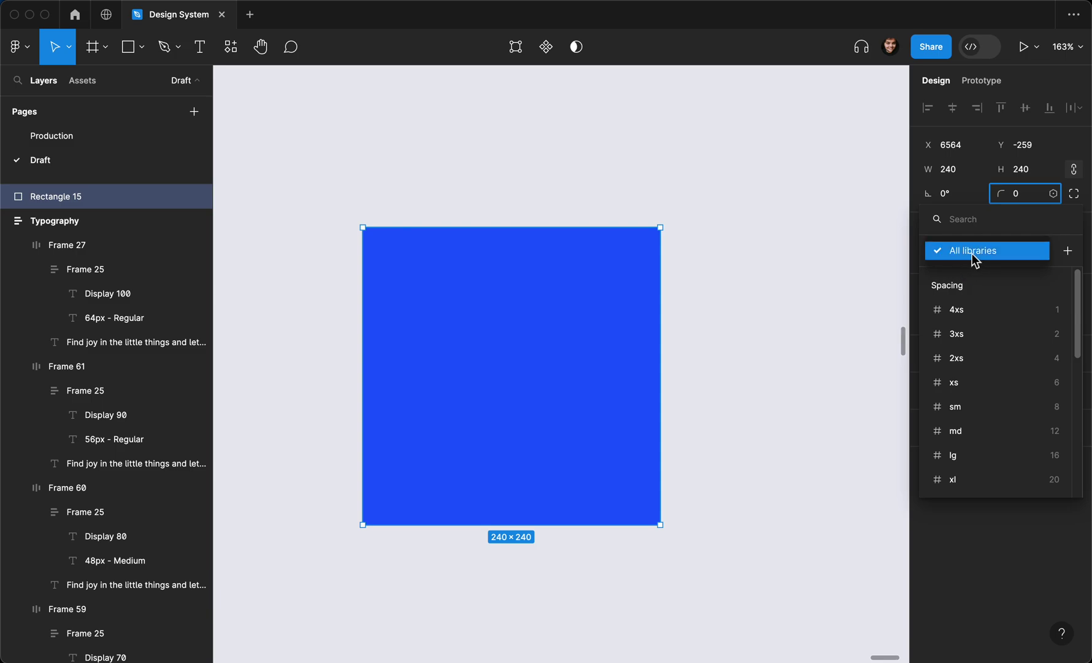
left_click(1009, 248)
scroll(985, 304, "down", 1)
scroll(985, 304, "up", 1)
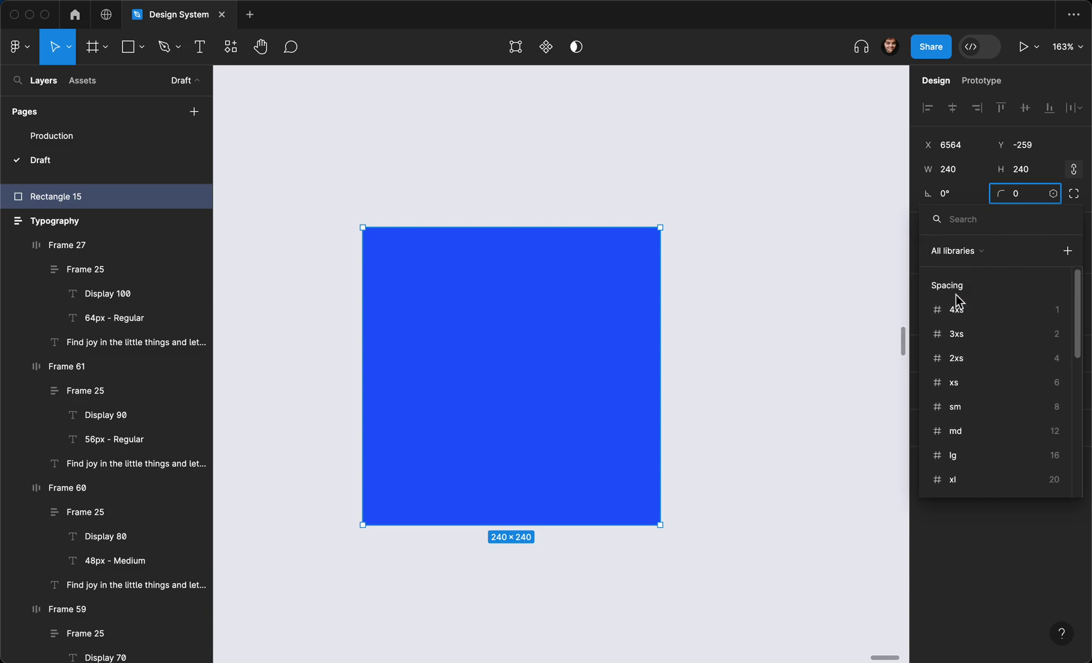
scroll(956, 325, "down", 3)
scroll(958, 330, "down", 10)
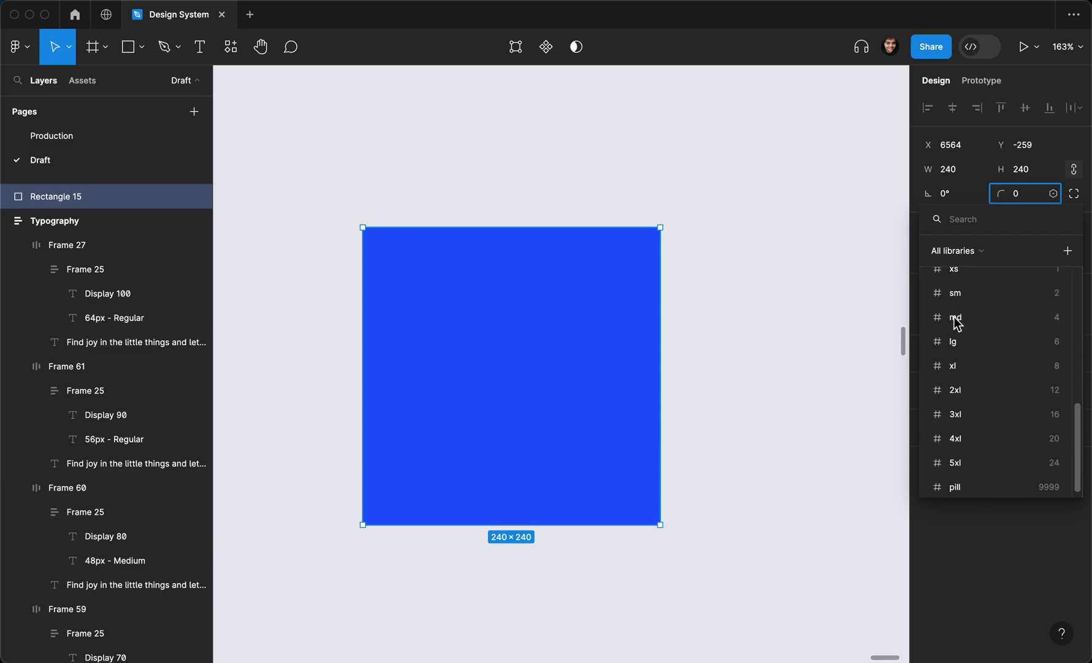
scroll(955, 323, "up", 1)
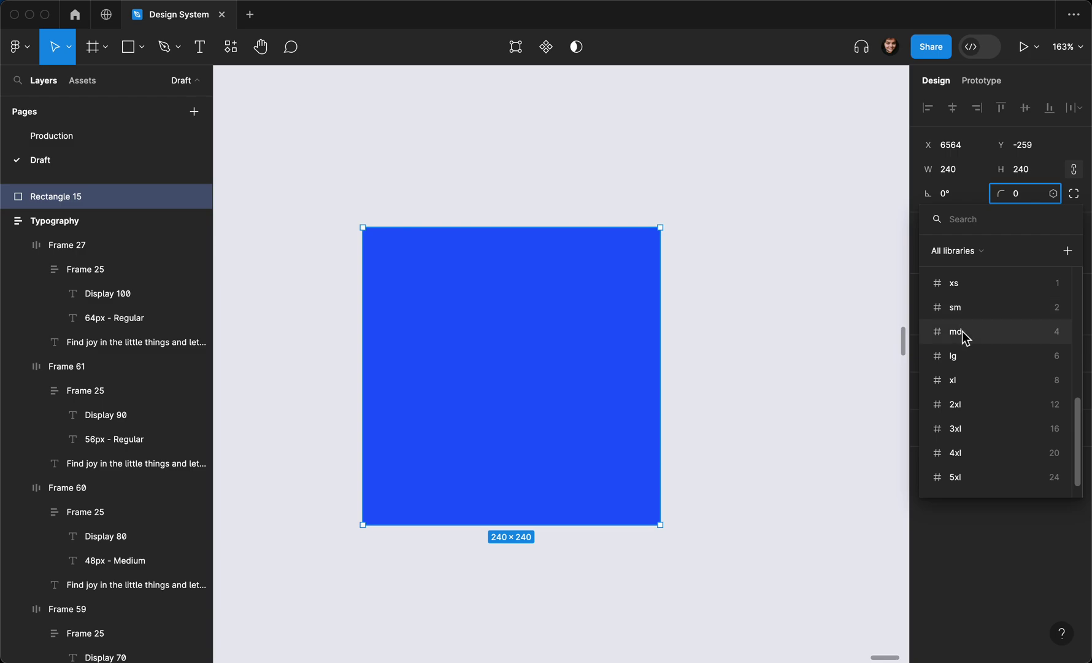
scroll(959, 348, "down", 1)
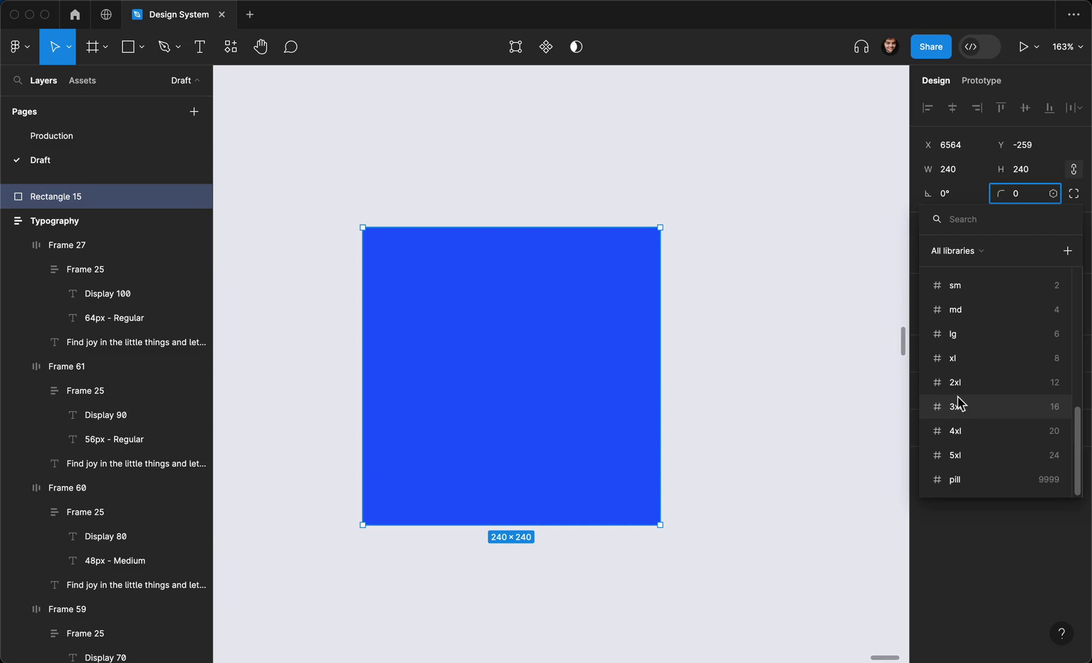
left_click(978, 456)
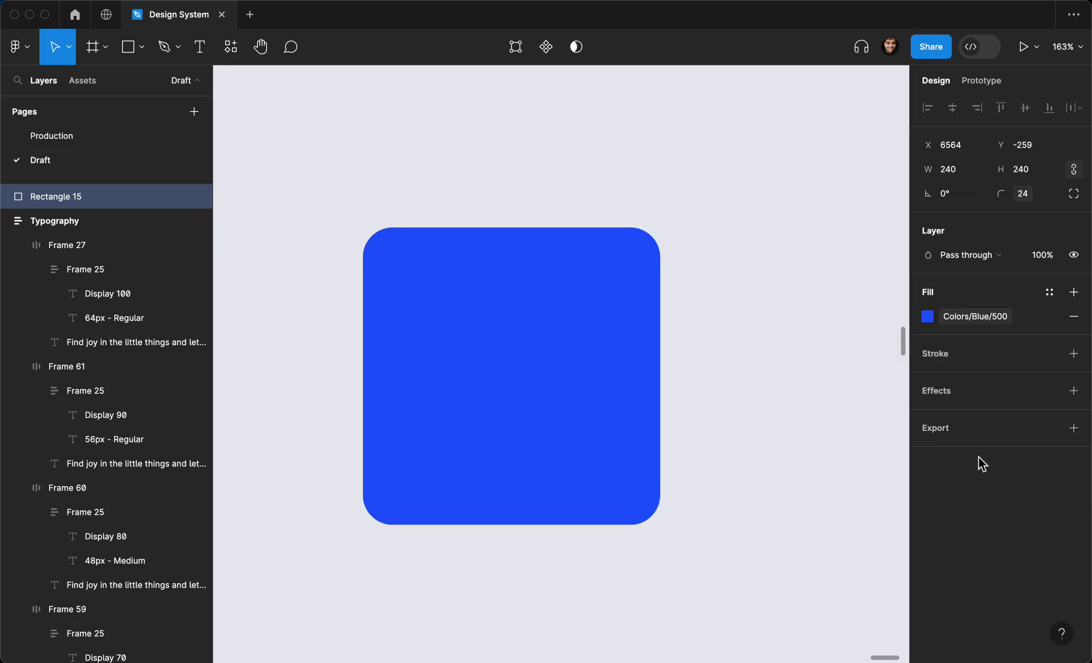
left_click(785, 336)
left_click(590, 286)
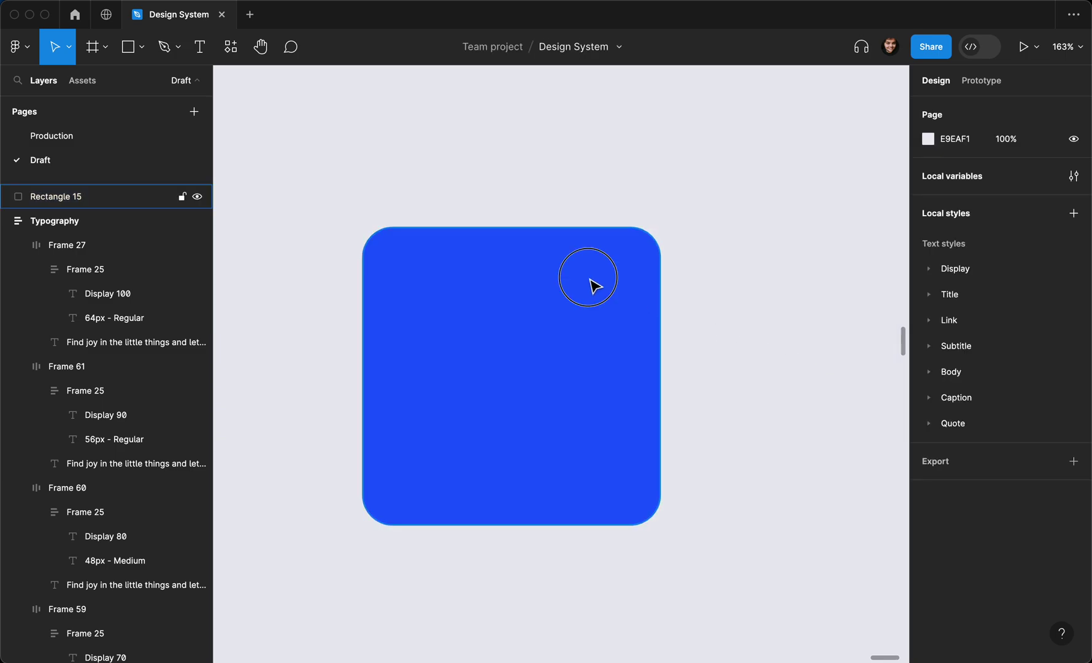
left_click(686, 275)
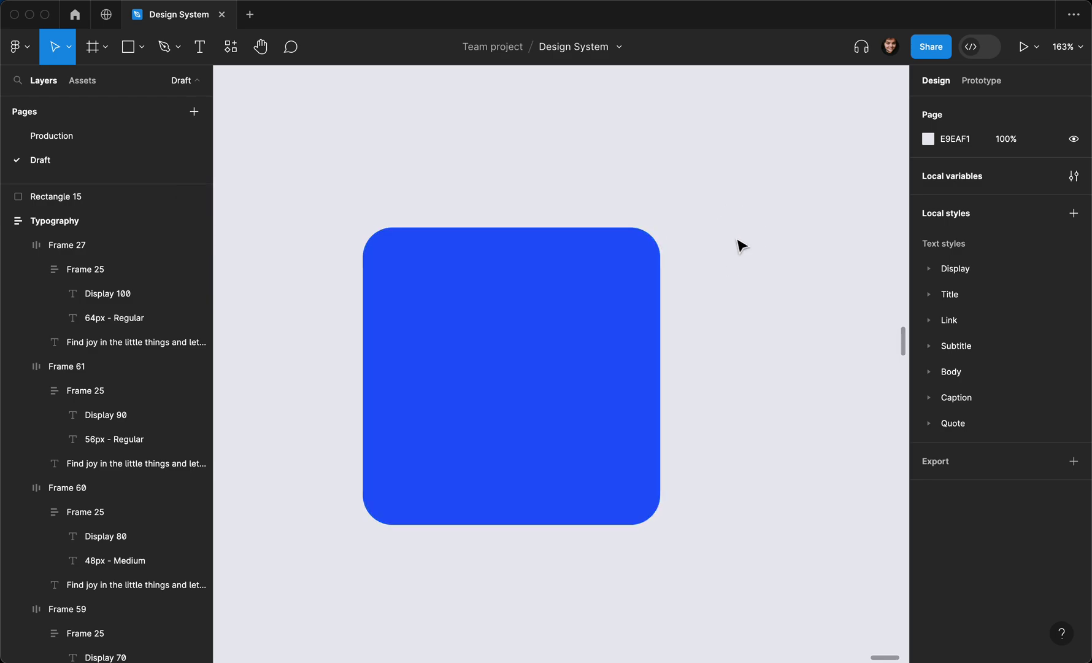
left_click(619, 258)
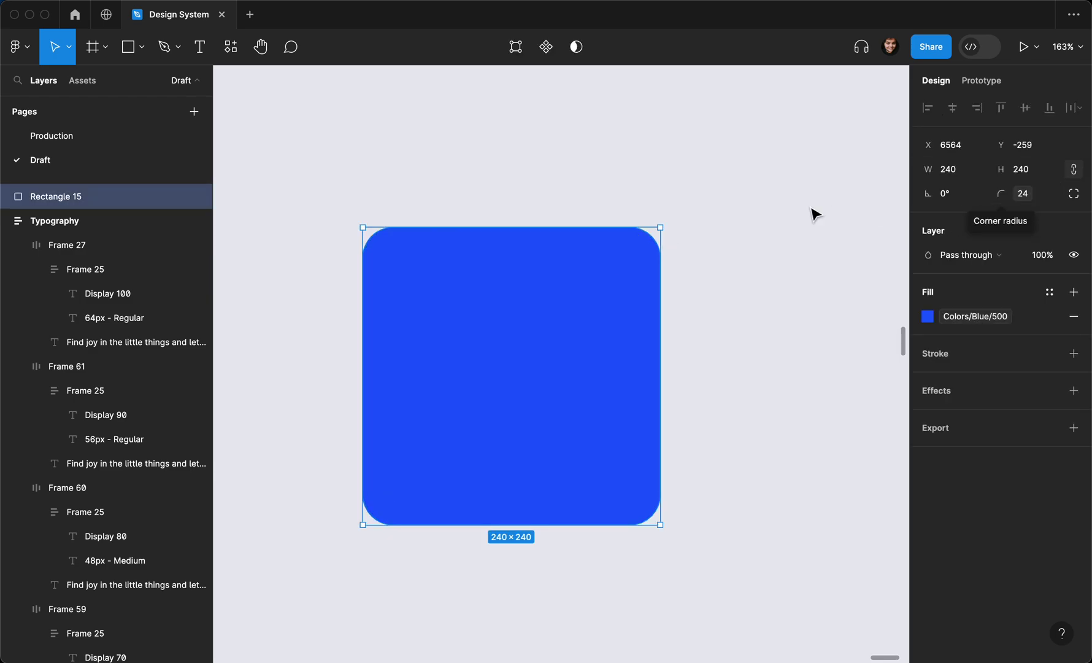
left_click(772, 210)
- Open the local variables and set the 5xl variable in the Corner Radius group to 56
scroll(772, 210, "down", 2)
left_click(1074, 176)
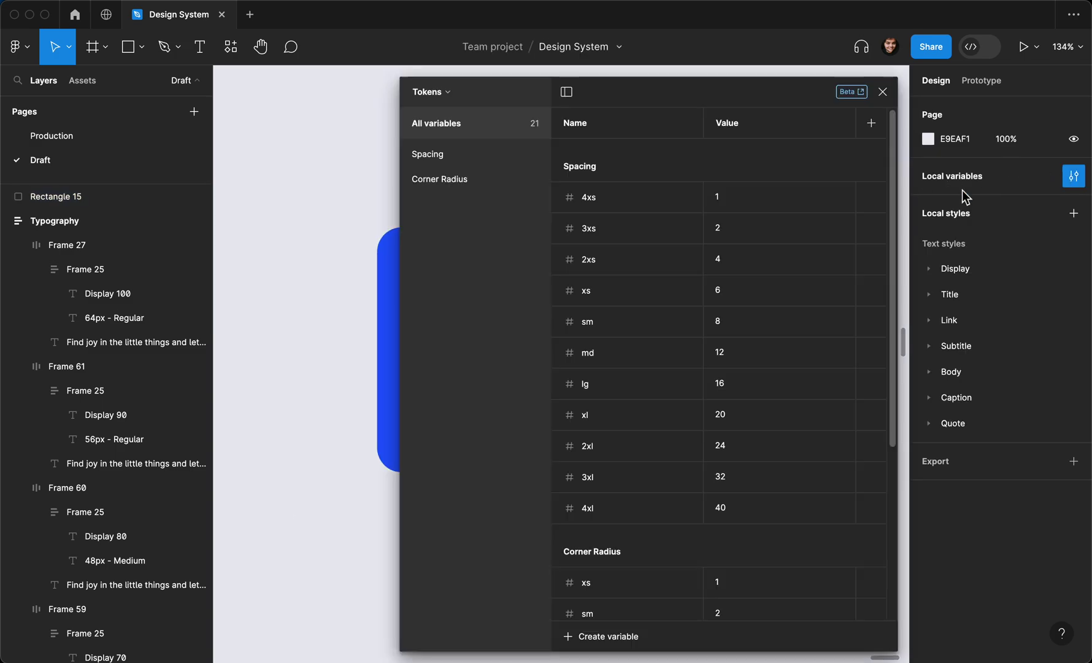
scroll(397, 256, "up", 4)
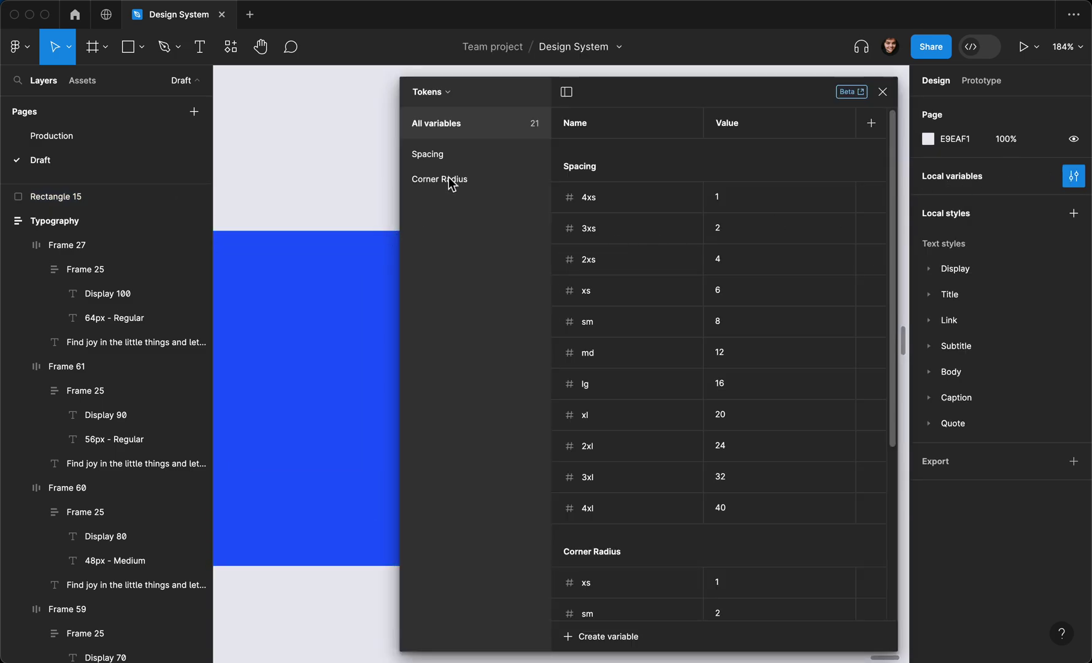
left_click(446, 179)
scroll(388, 215, "right", 5)
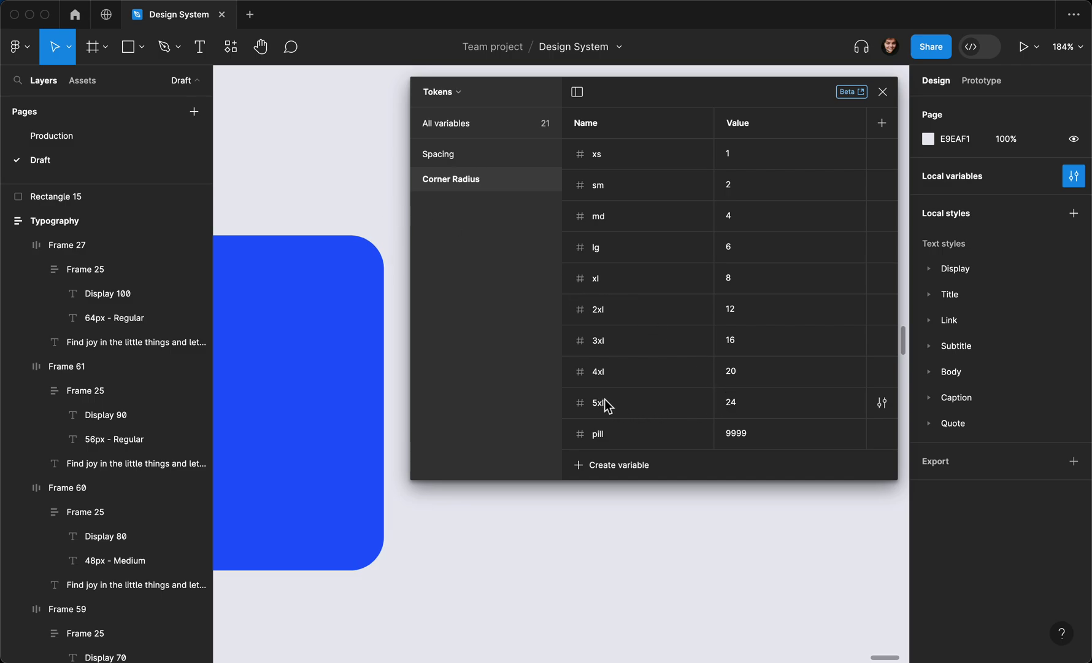
left_click(734, 400)
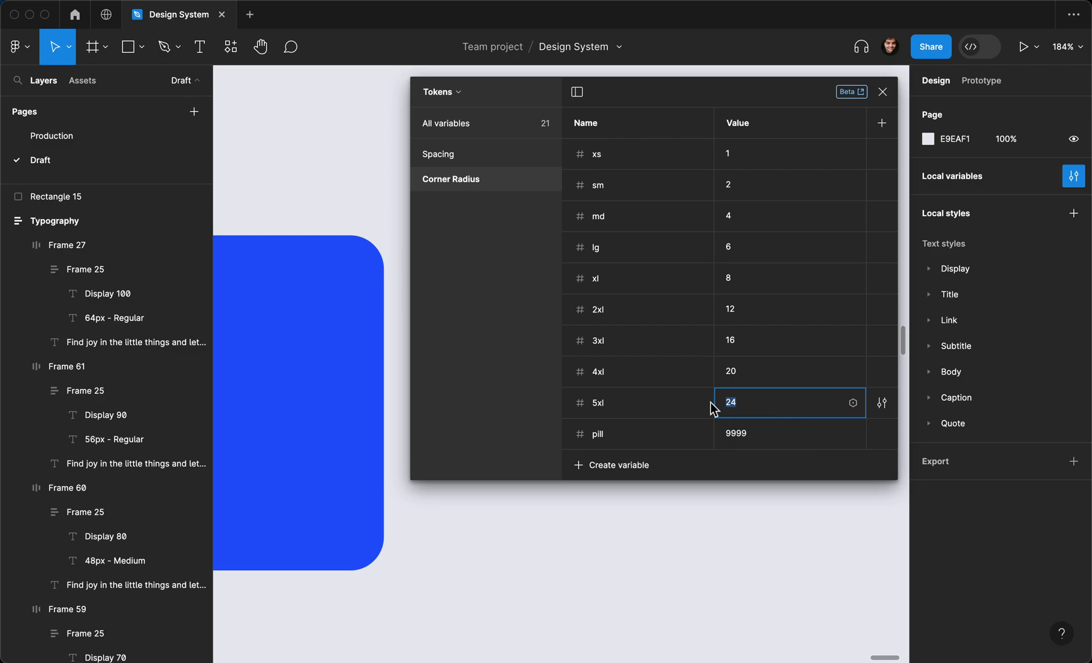
type("56")
key("Return")
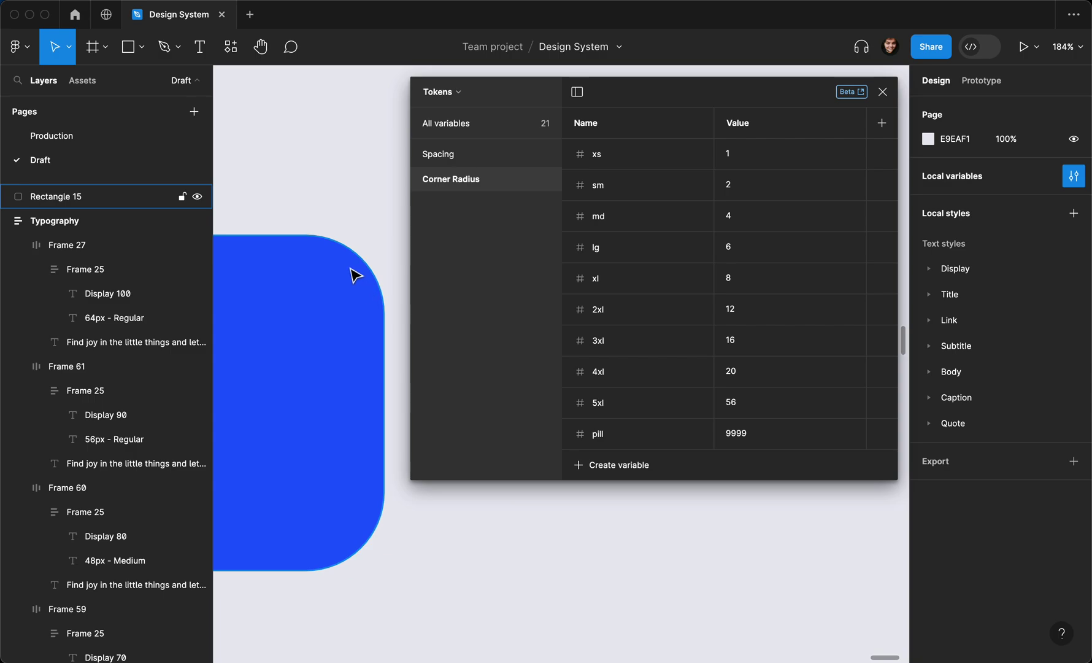
- Undo the last value change to the 5xl variable and close the variables window
key("super+z")
left_click(336, 224)
key("super+z")
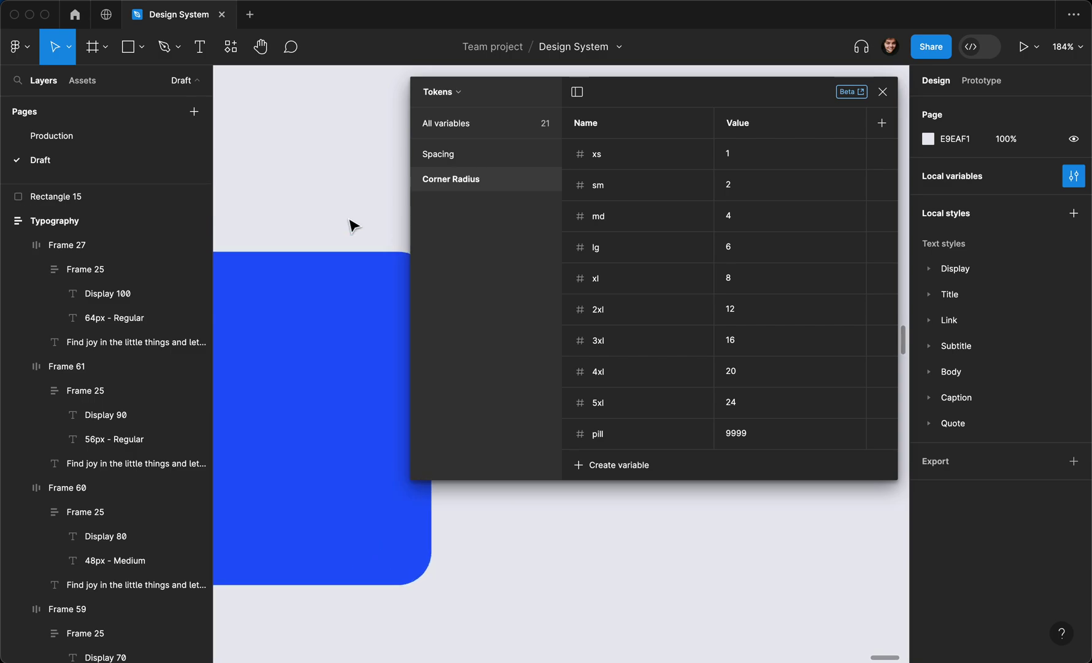
scroll(353, 224, "down", 3)
scroll(353, 225, "left", 3)
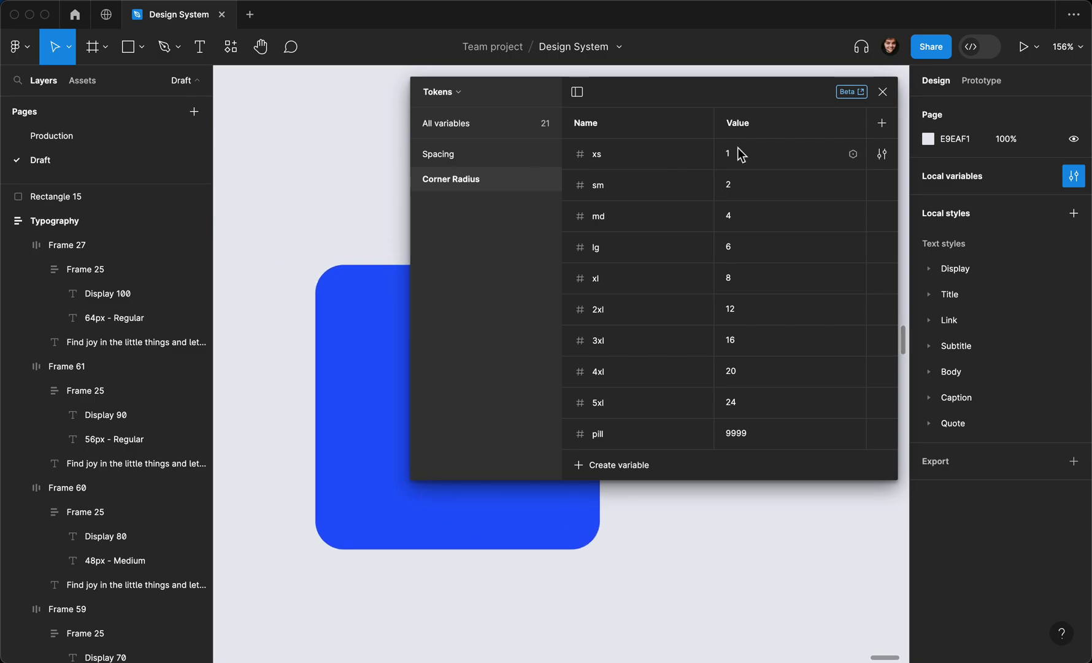
left_click(883, 92)
scroll(683, 181, "left", 3)
scroll(683, 181, "down", 3)
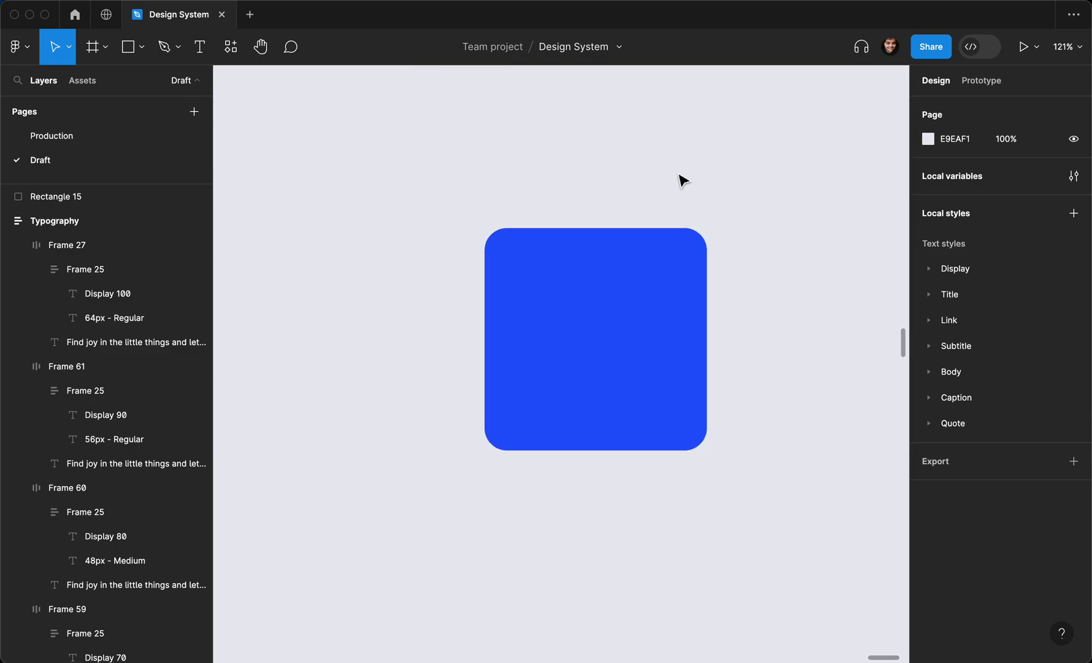
scroll(683, 181, "up", 3)
scroll(682, 181, "down", 1)
scroll(663, 205, "right", 2)
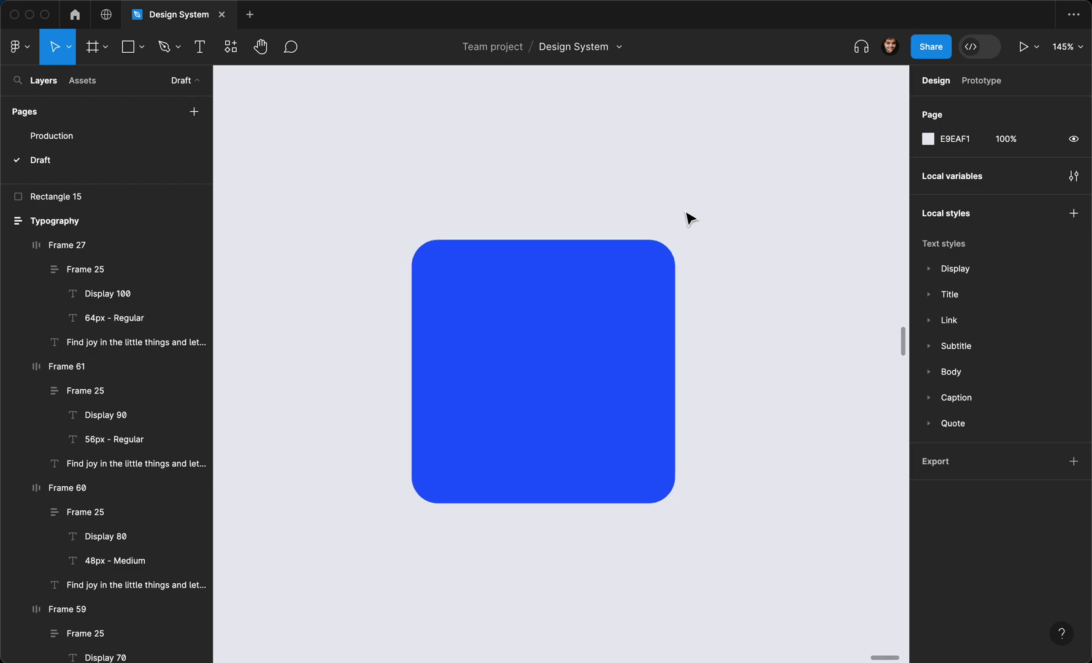
scroll(688, 217, "up", 2)
scroll(691, 219, "left", 1)
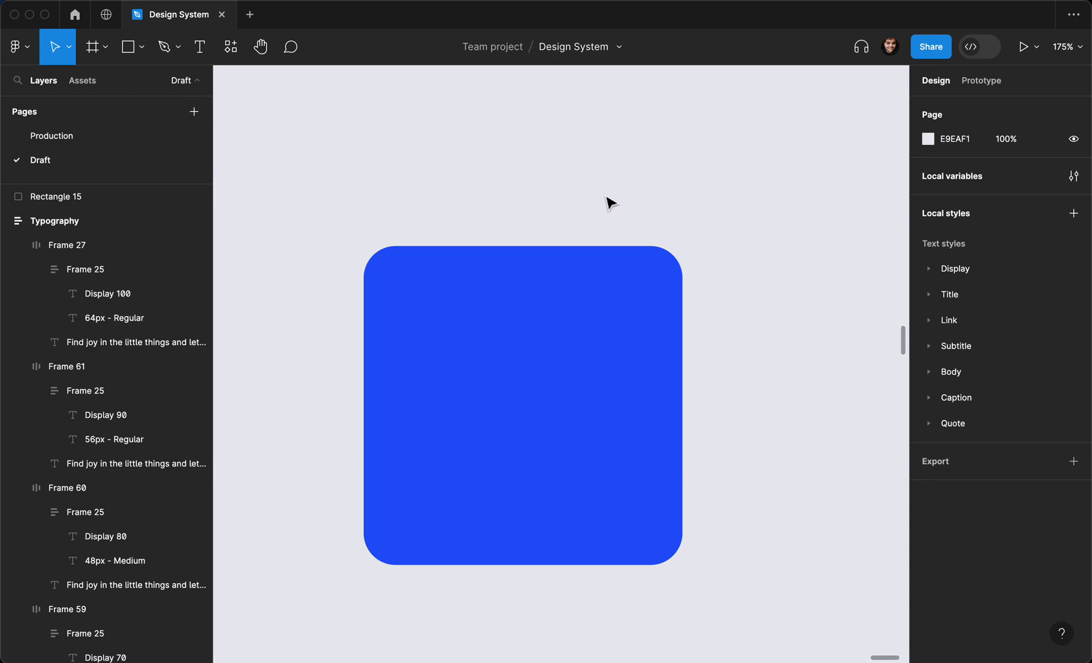
scroll(601, 200, "right", 2)
scroll(604, 201, "up", 2)
scroll(604, 201, "left", 3)
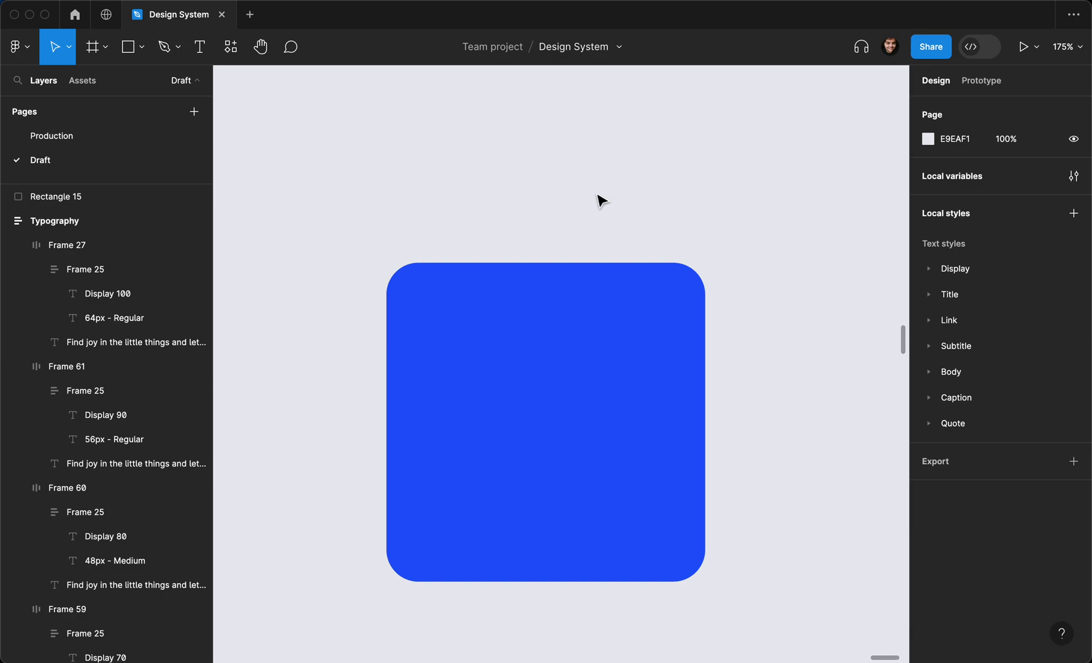
scroll(602, 200, "left", 2)
scroll(602, 200, "left", 2)
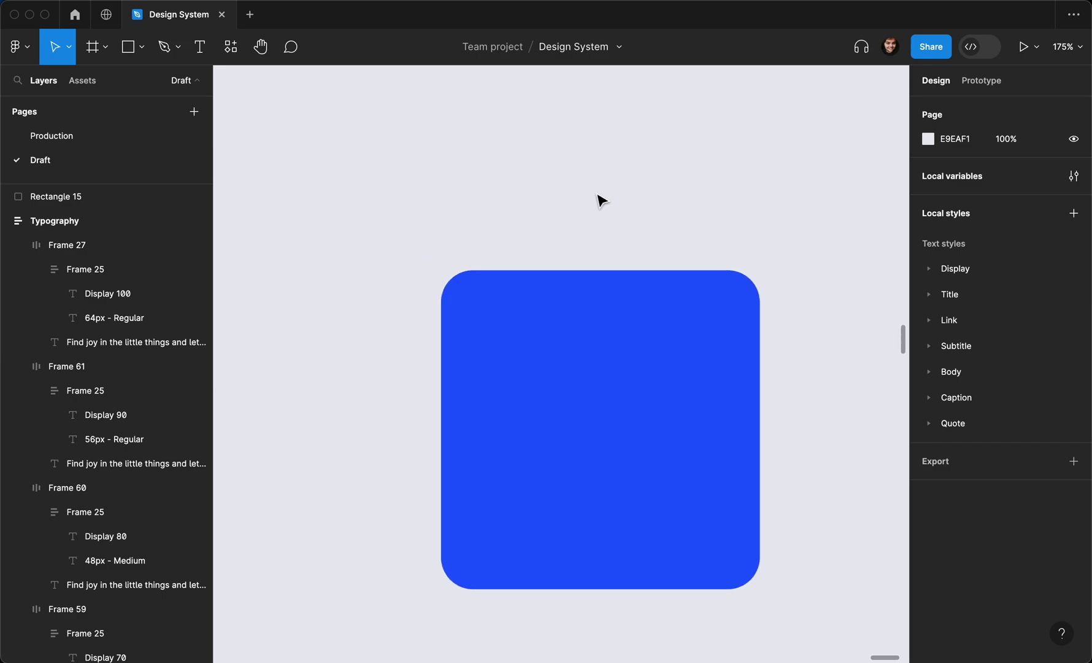
scroll(601, 201, "left", 2)
scroll(602, 201, "up", 3)
scroll(601, 200, "right", 3)
scroll(601, 201, "down", 1)
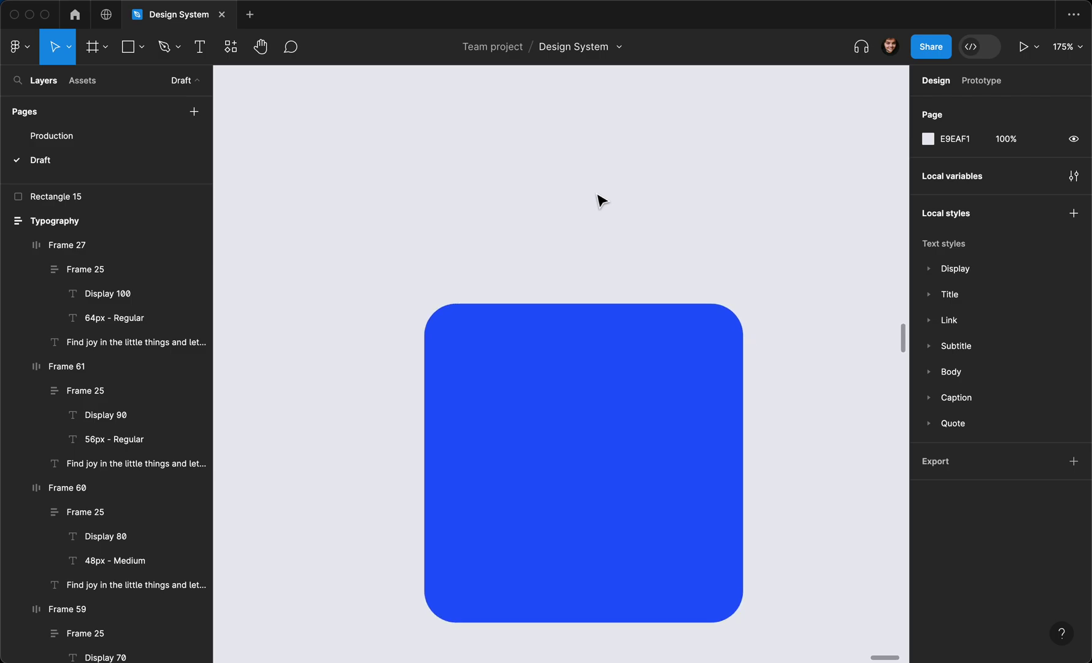
- Delete the blue rounded square from the canvas
scroll(602, 201, "down", 5)
left_click(590, 314)
key("Delete")
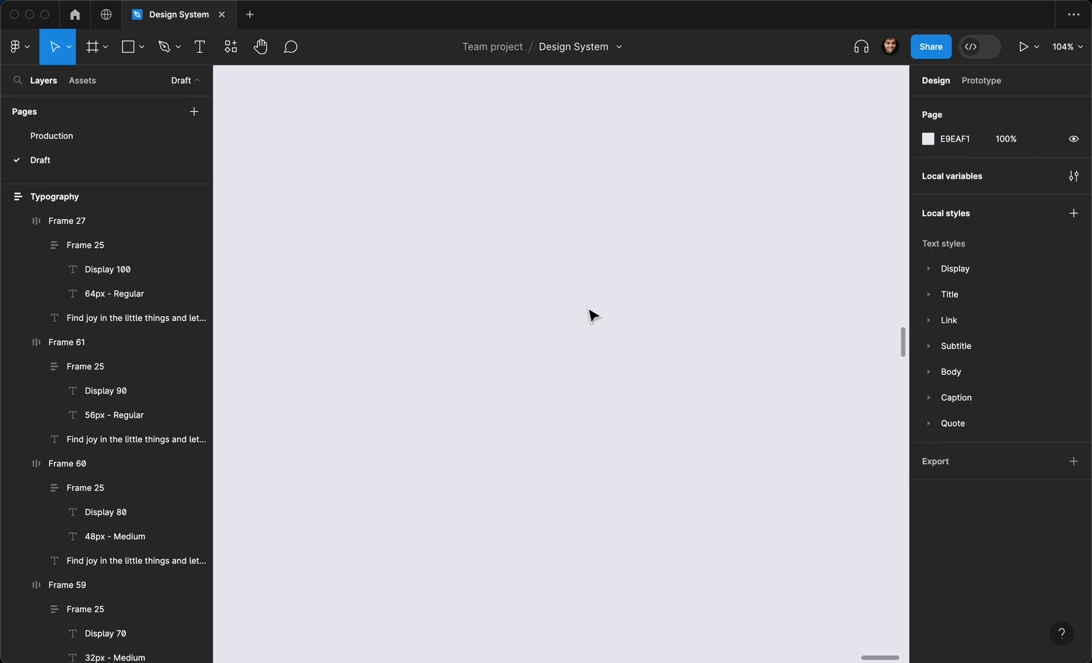
- Look over the color shades and Typography frames on the Draft page
scroll(592, 315, "down", 5)
scroll(591, 315, "left", 3)
scroll(590, 314, "down", 4)
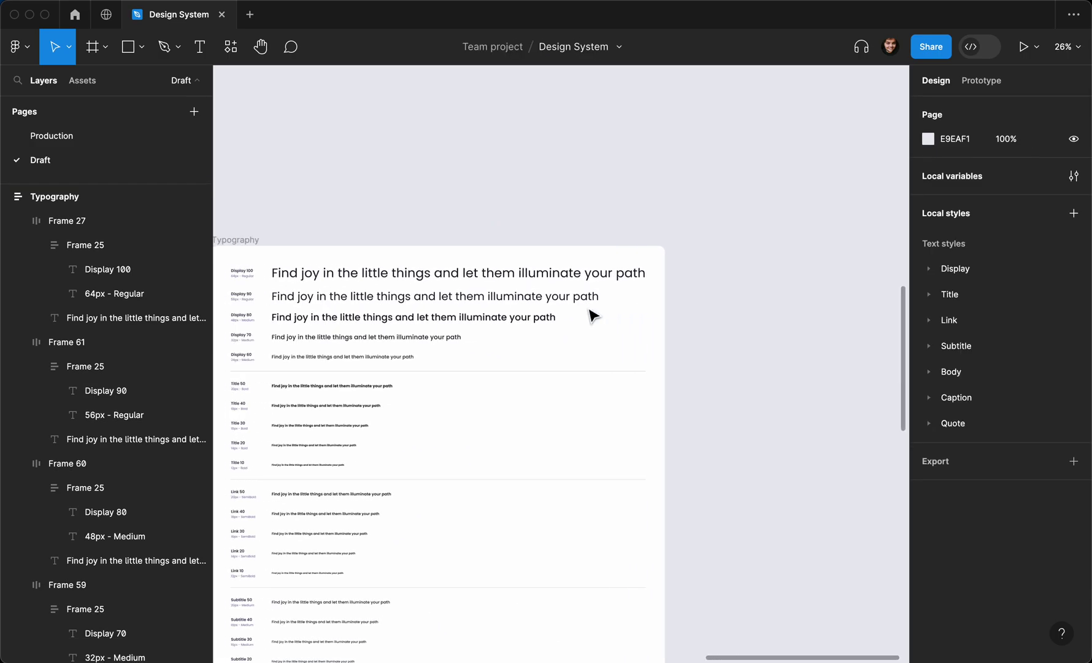
scroll(393, 334, "down", 3)
scroll(361, 333, "left", 5)
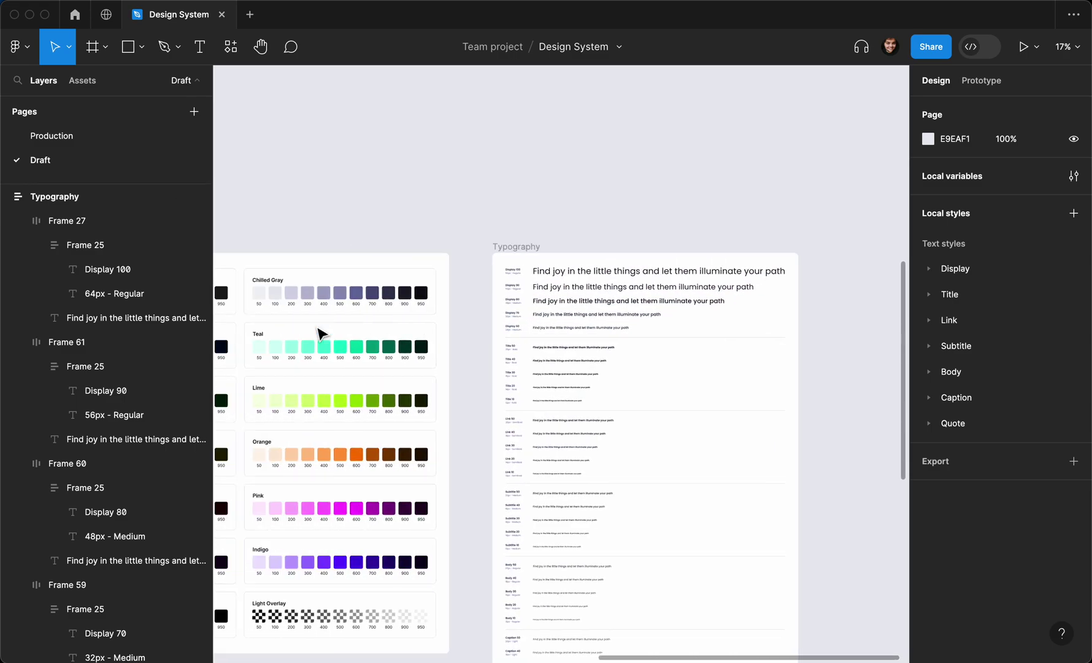
scroll(319, 334, "right", 5)
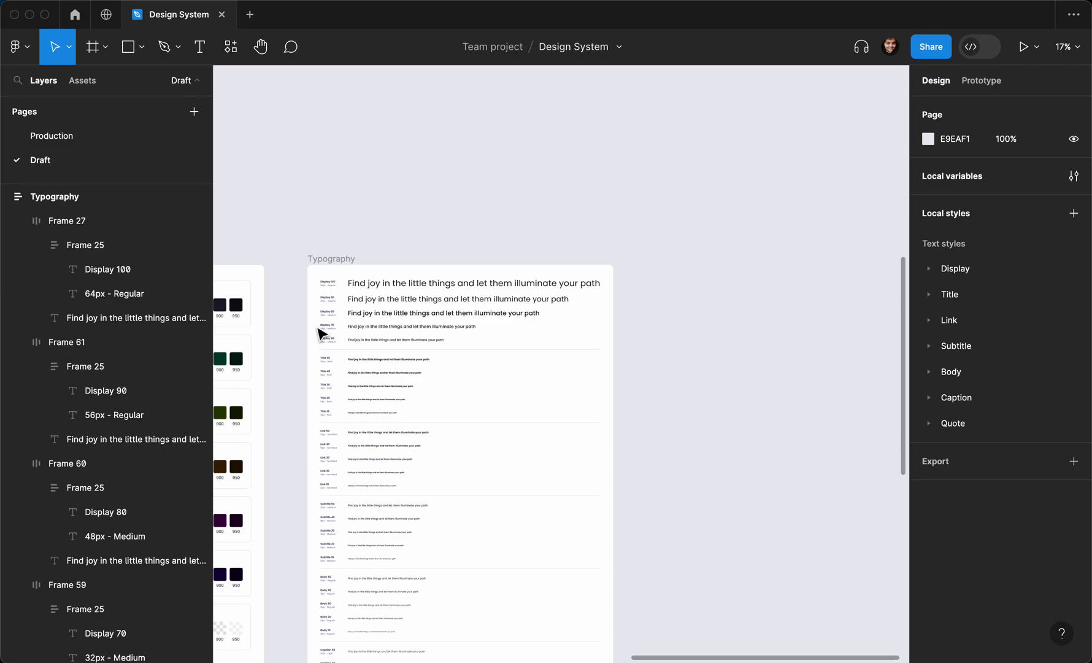
scroll(319, 334, "left", 2)
scroll(346, 327, "left", 6)
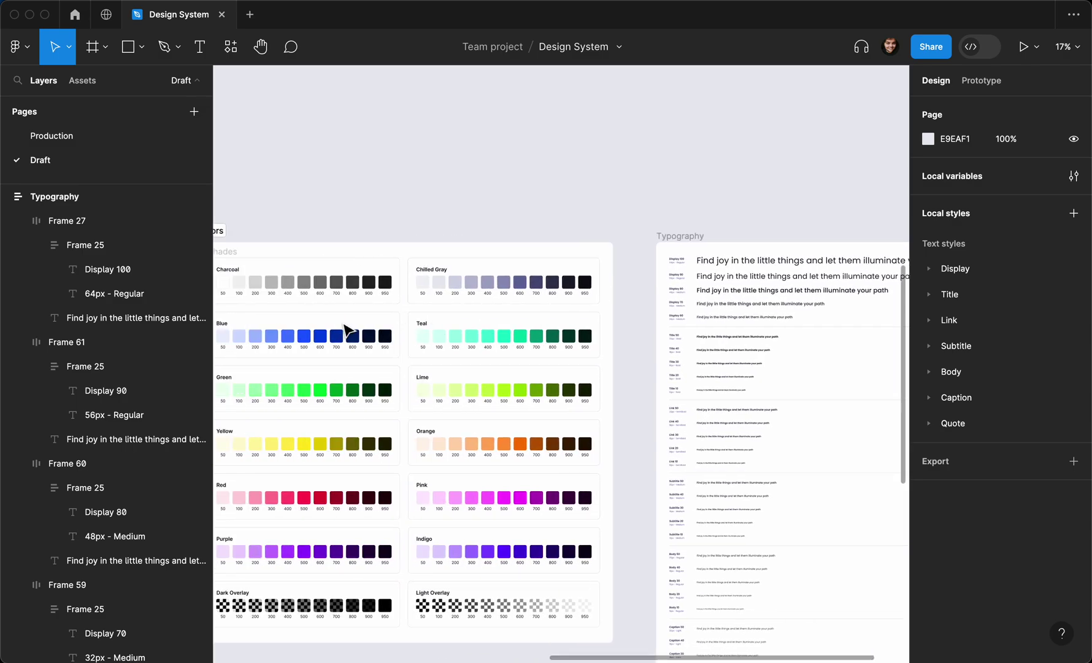
scroll(347, 328, "right", 10)
scroll(354, 329, "up", 1)
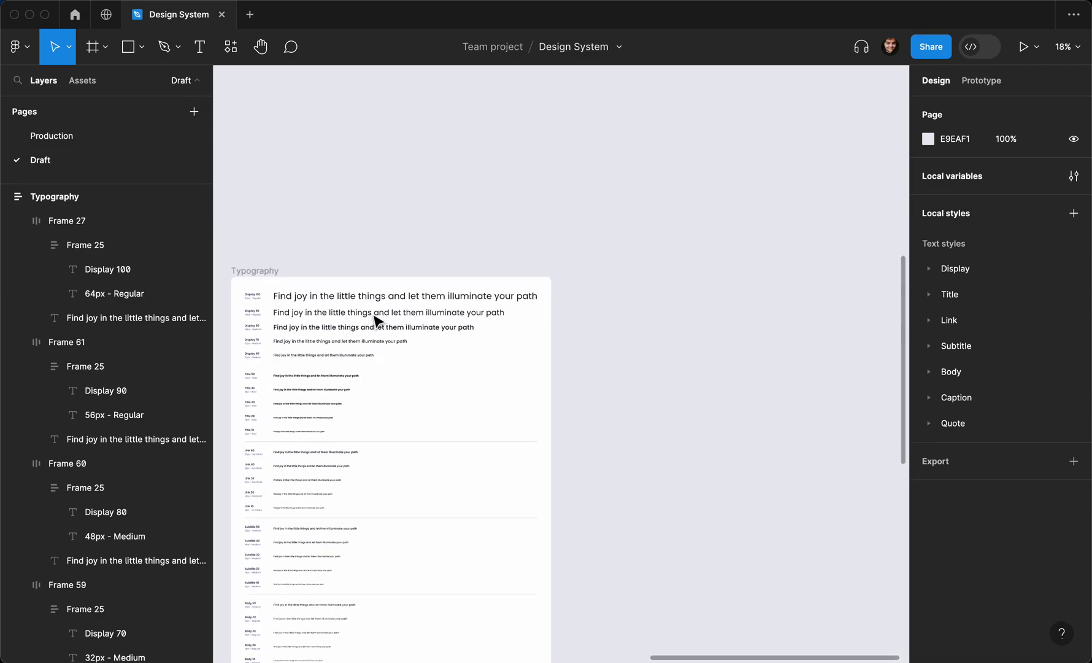